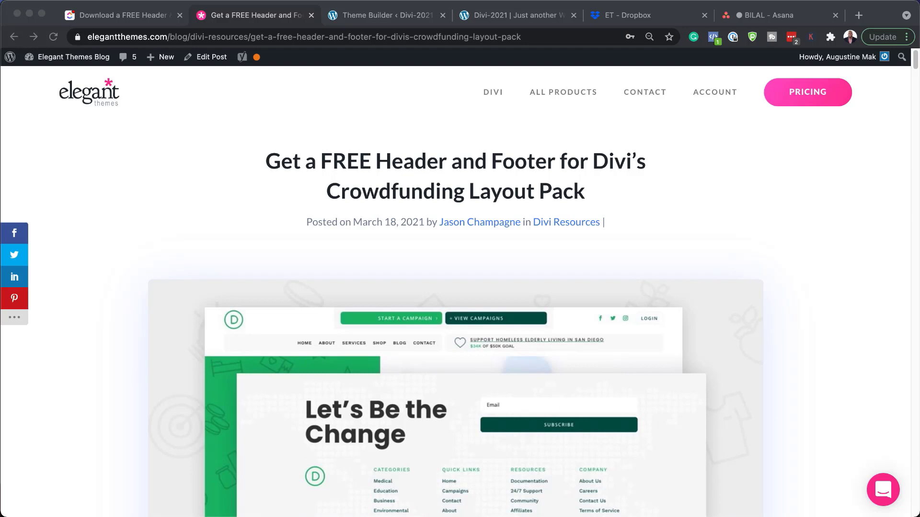
- Submit an email address in the blog's free-download form and download the divi-crowdfunding template zip
scroll(455, 307, down, 7)
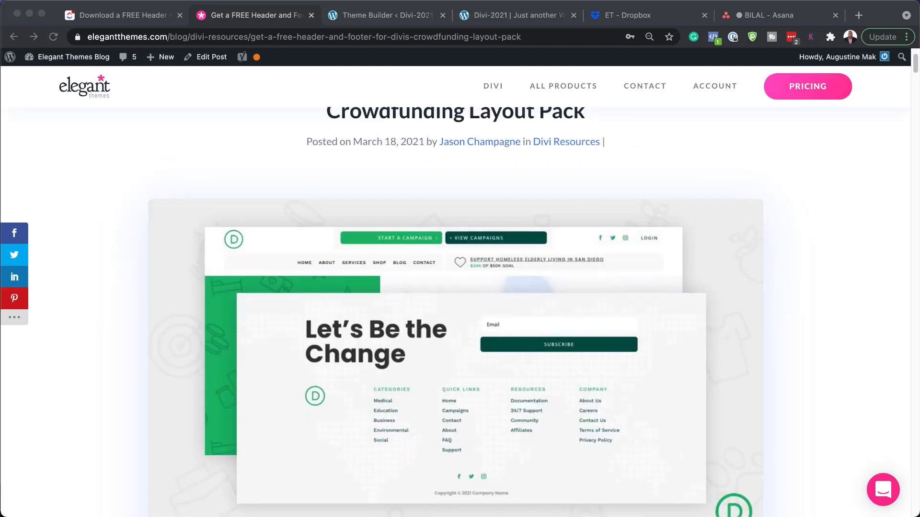
scroll(455, 307, down, 6)
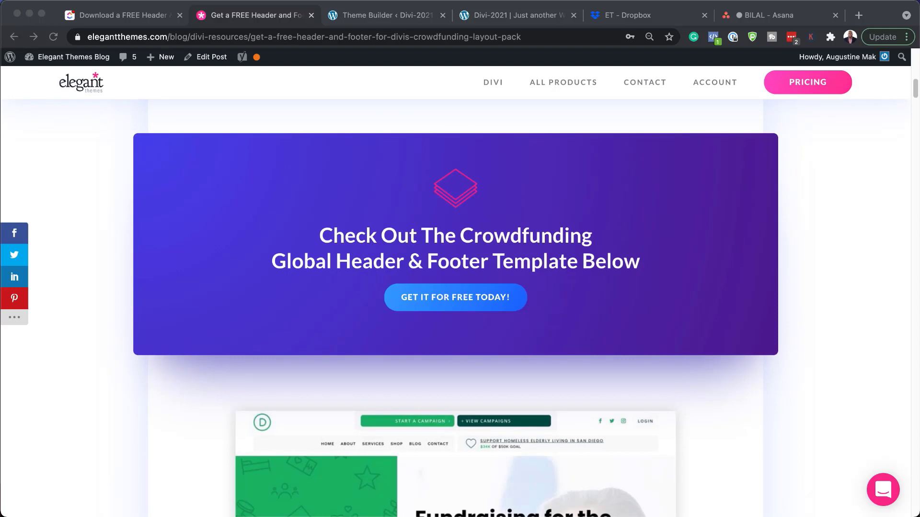
click(450, 300)
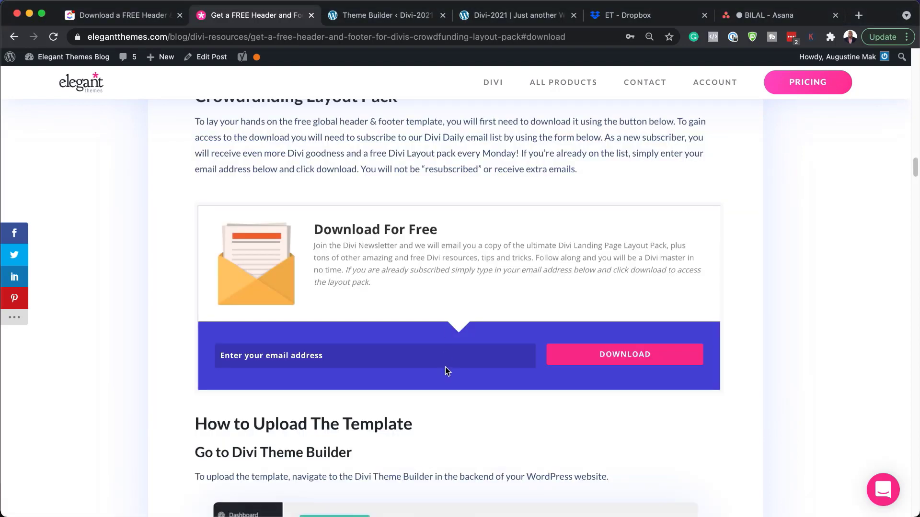
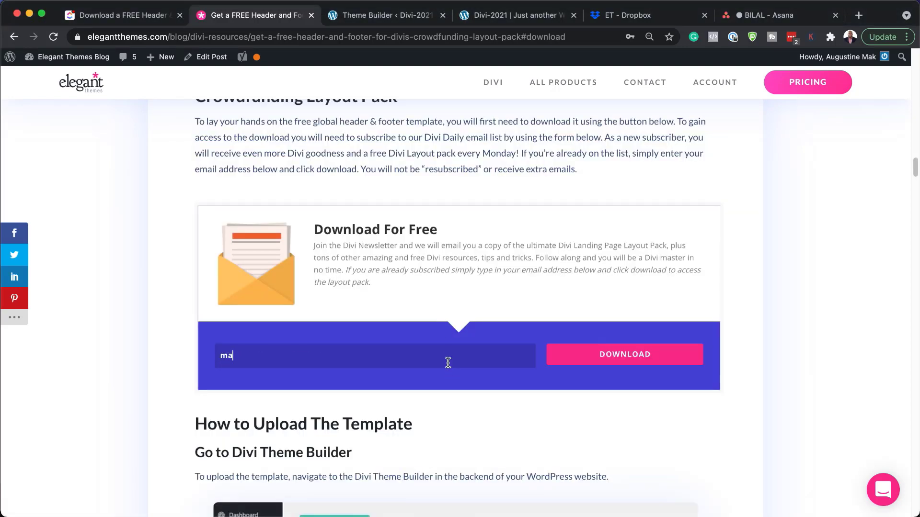
click(645, 365)
click(456, 203)
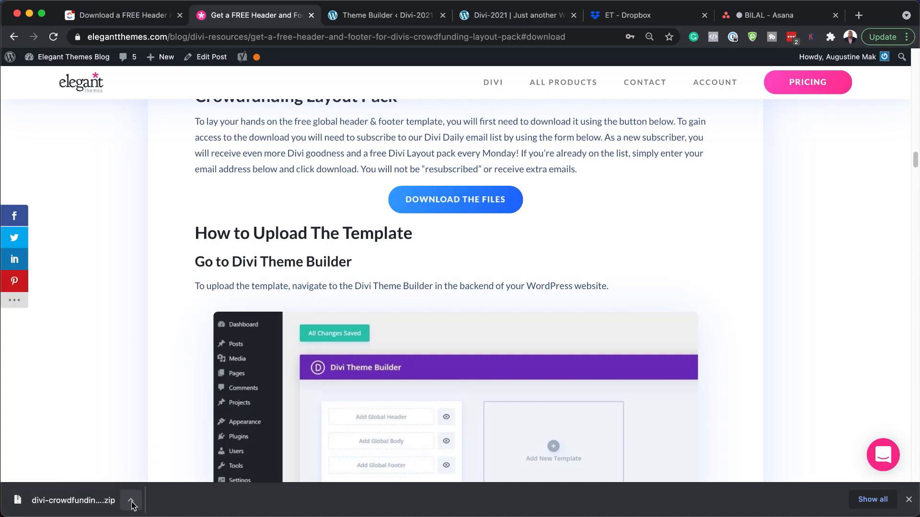
click(131, 501)
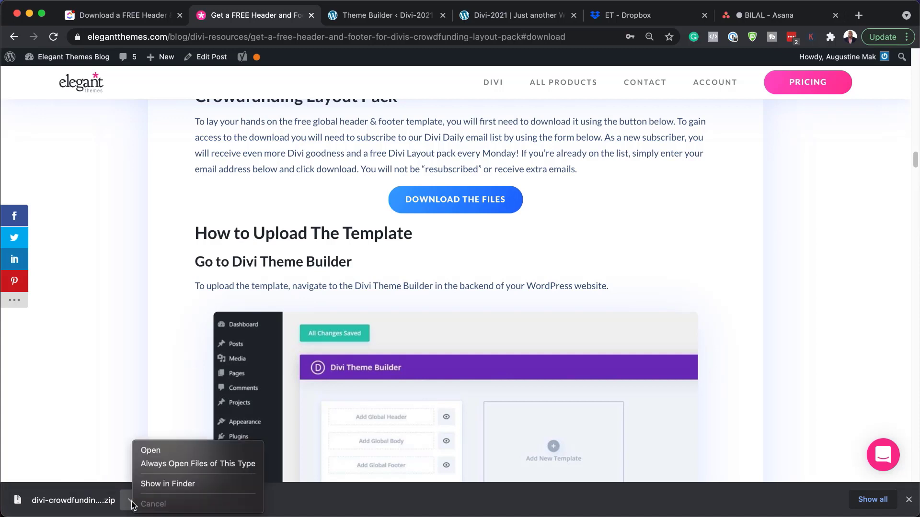
- Extract the divi-crowdfunding zip in Finder to get divi-crowdfunding-global-header-footer-template.json on the Desktop
click(186, 485)
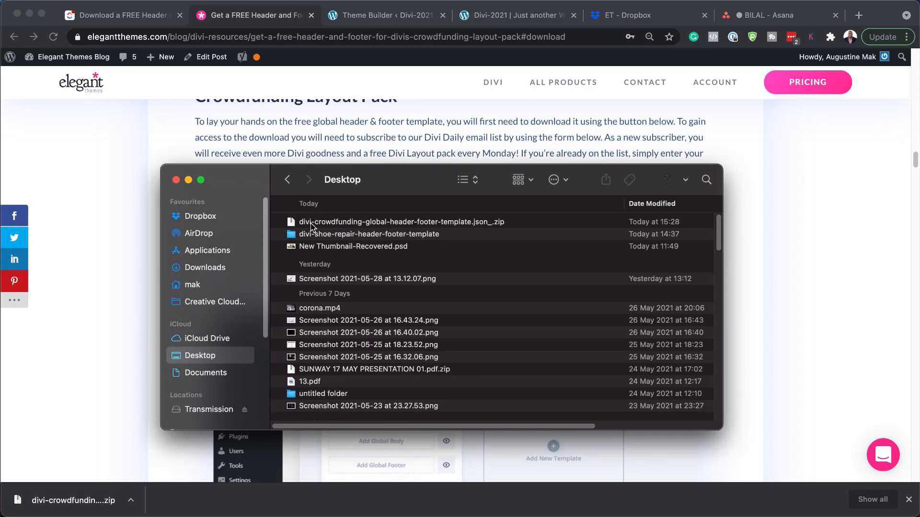
click(351, 224)
double_click(352, 223)
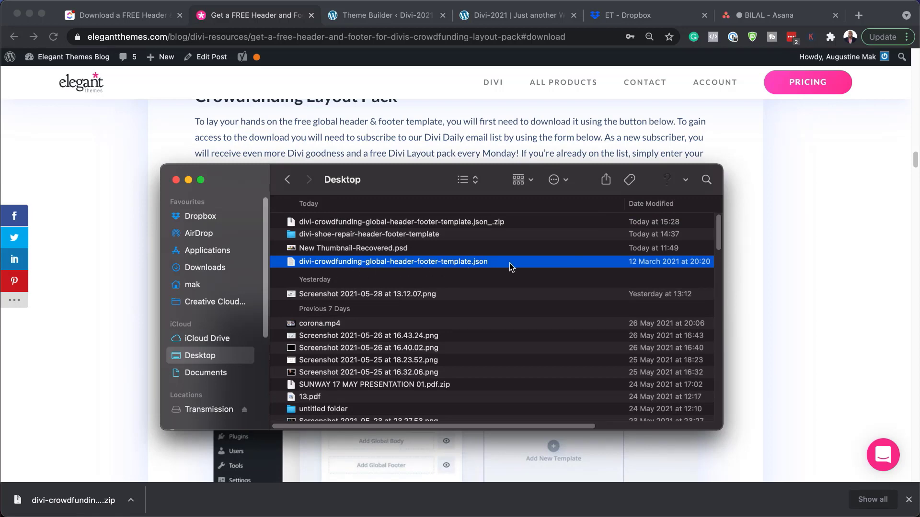
drag(393, 185, 345, 203)
key(super+h)
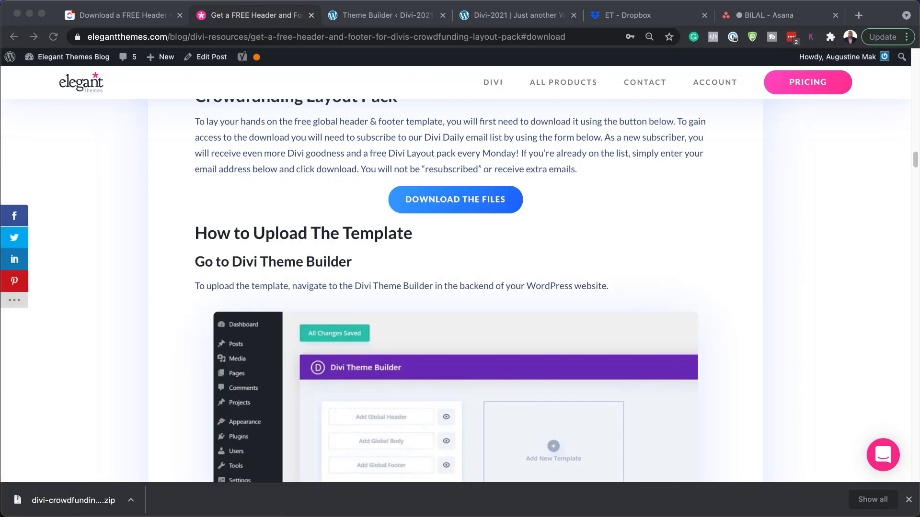
click(909, 500)
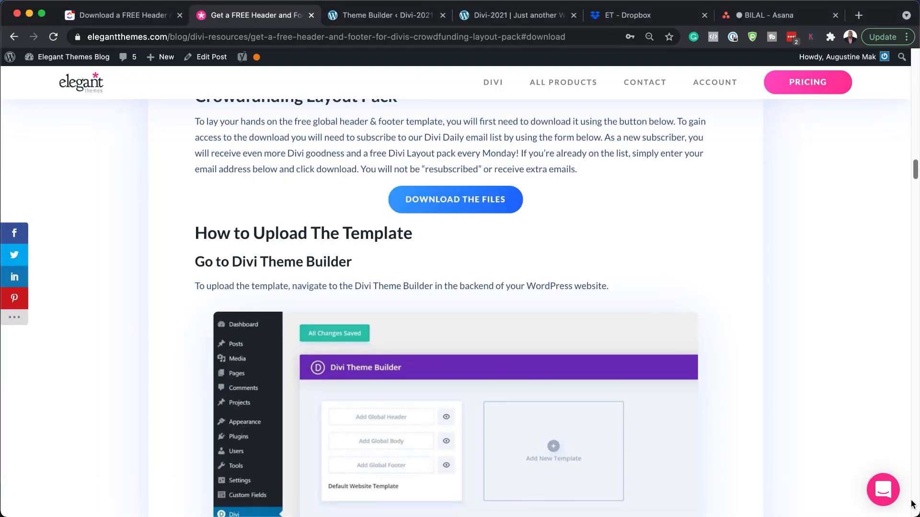
- Visit the live Shoe Repair homepage via Divi-2021 > Visit Site, view its default footer, and return
click(375, 16)
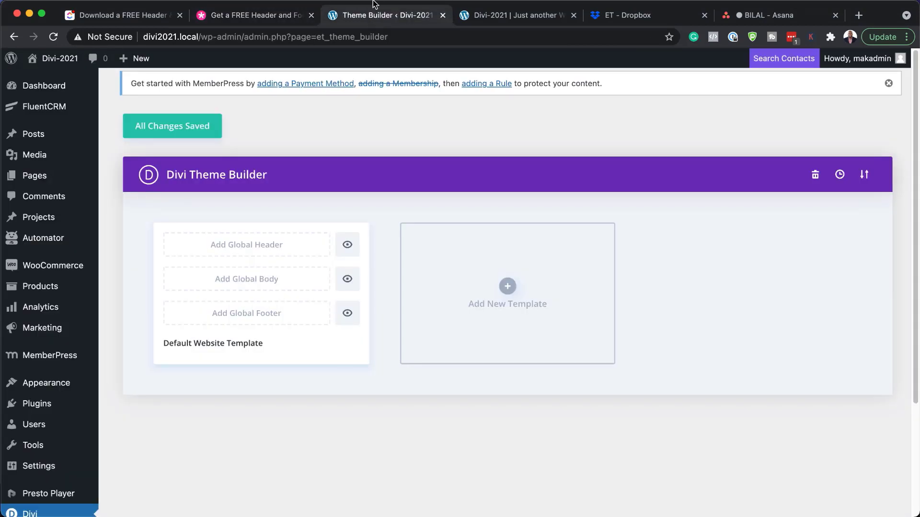
mouse_move(44, 99)
mouse_move(62, 61)
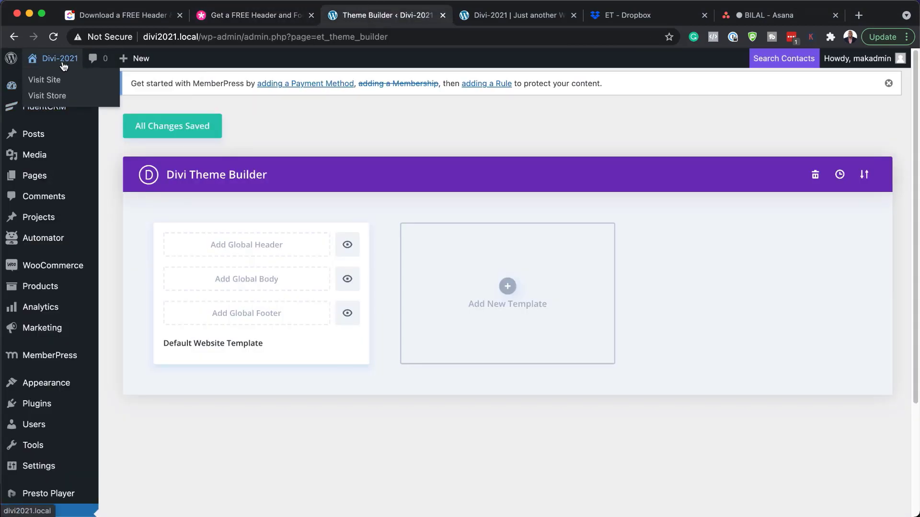
super+click(57, 81)
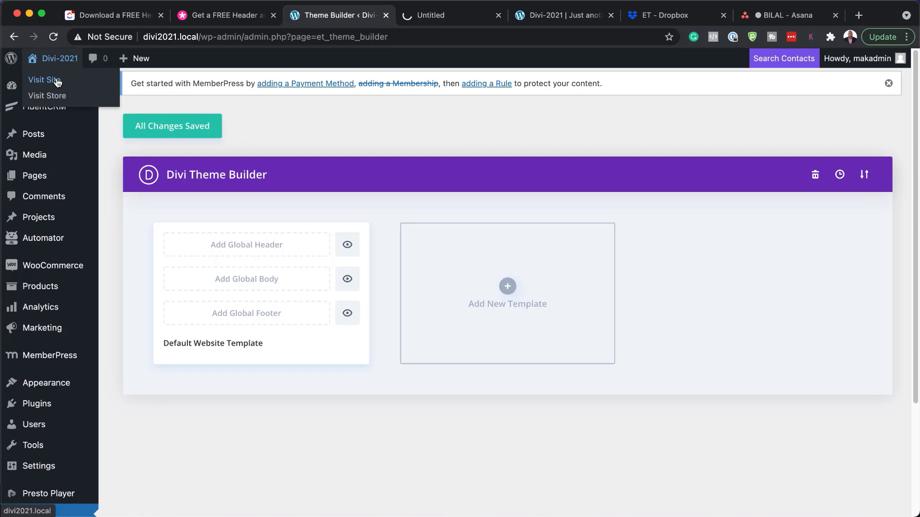
click(455, 15)
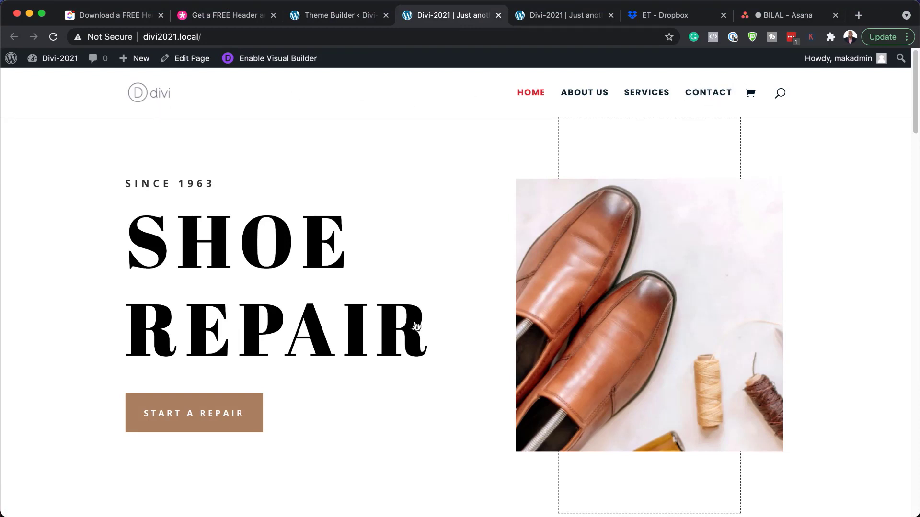
scroll(421, 331, down, 20)
scroll(429, 343, down, 6)
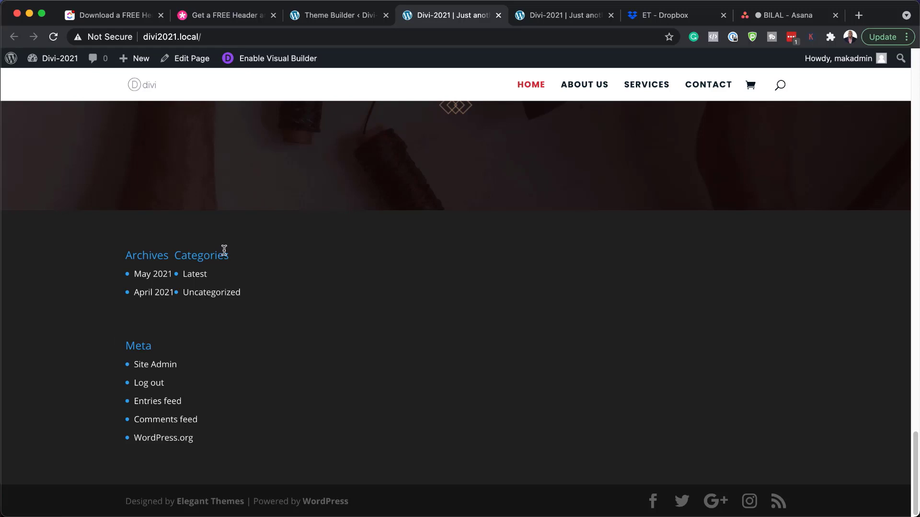
click(343, 16)
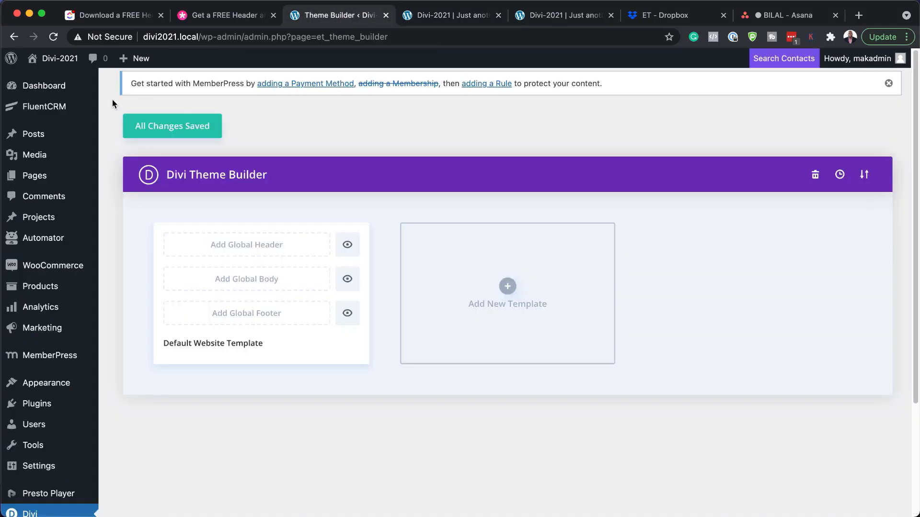
- Reload the Theme Builder and open the Portability dialog on its Import tab
scroll(53, 445, down, 3)
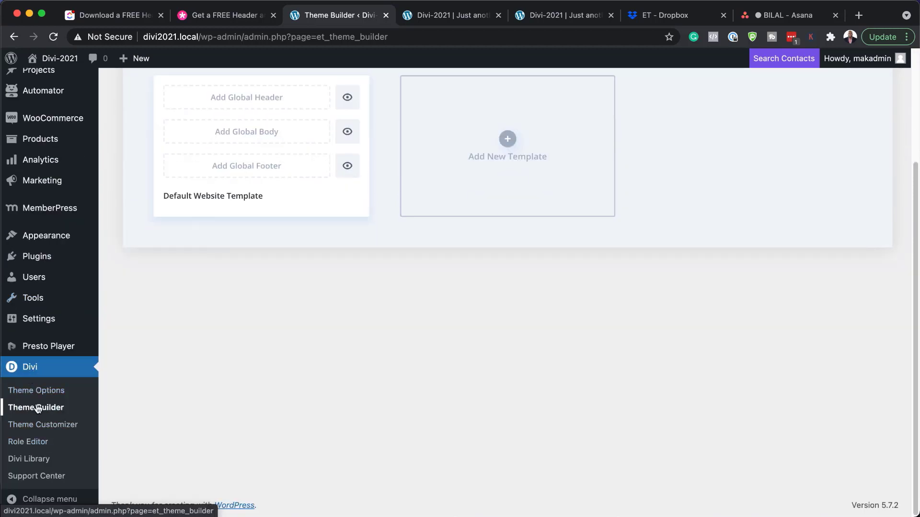
click(37, 409)
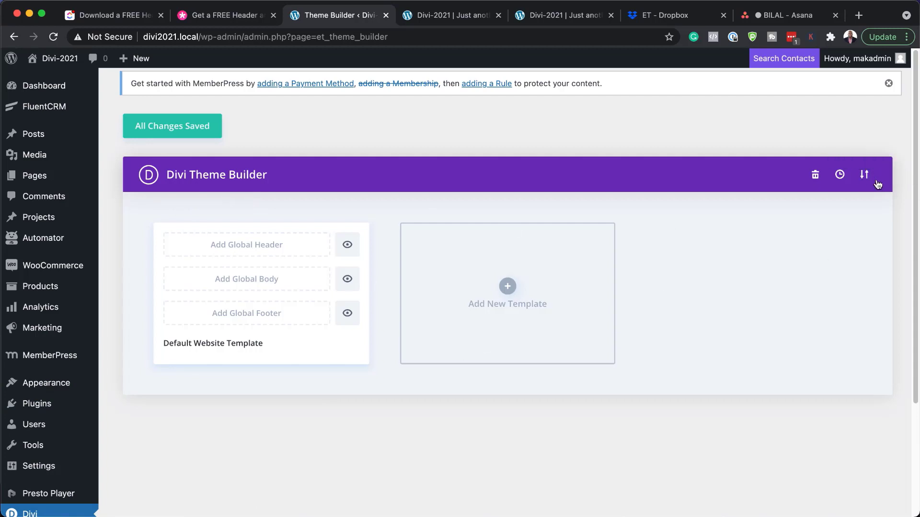
click(863, 175)
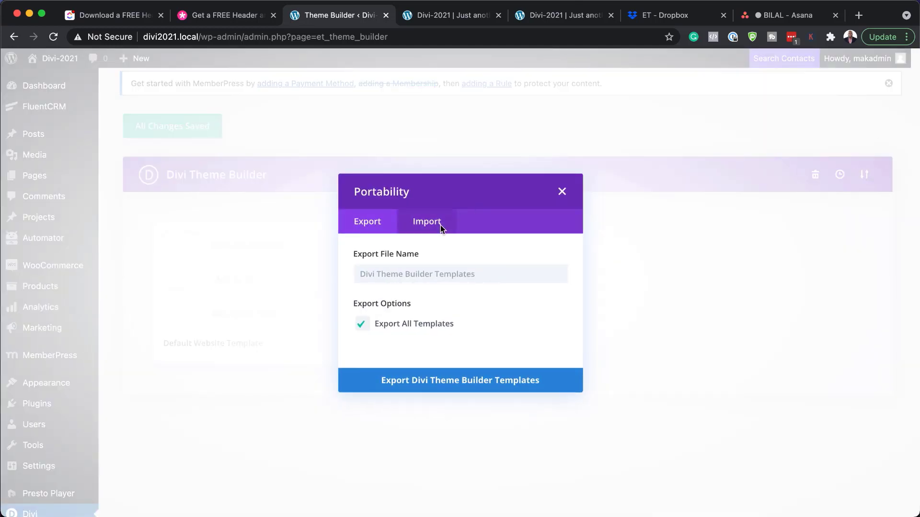
click(438, 225)
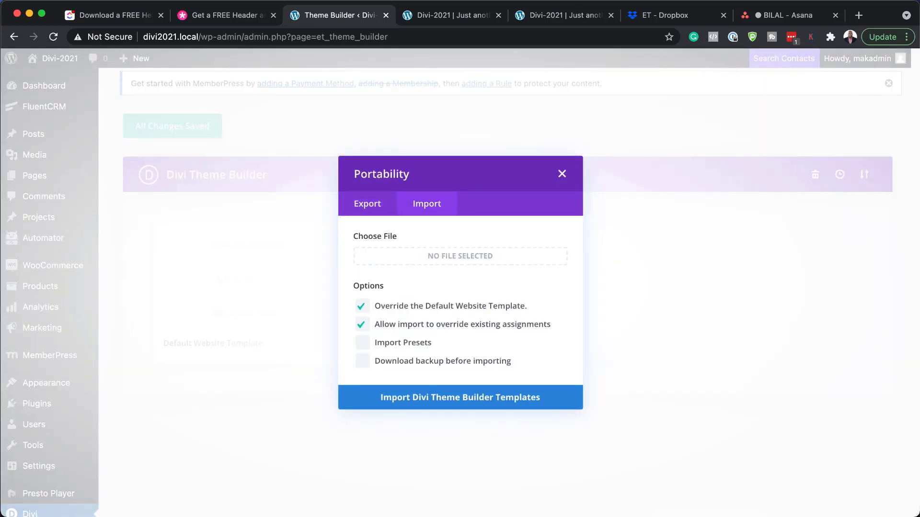
- Drop divi-crowdfunding-global-header-footer-template.json onto Choose File and import it with override options kept
click(460, 256)
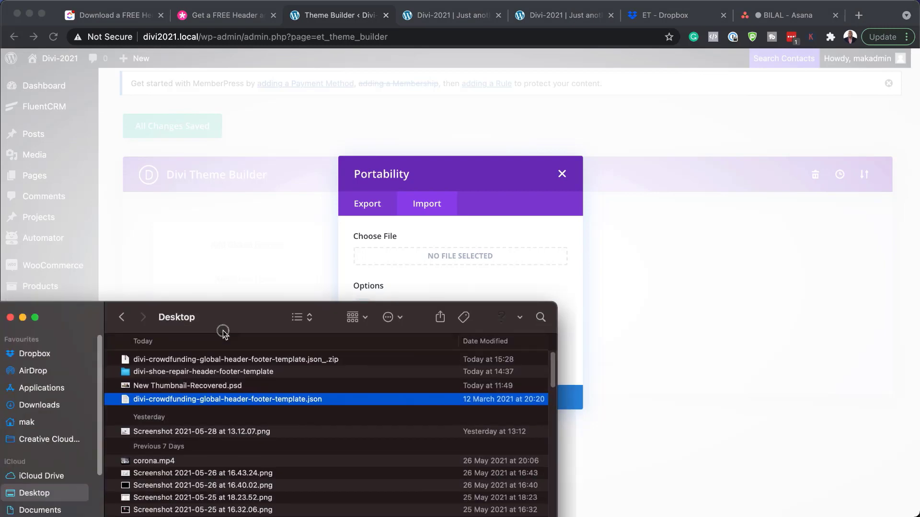
drag(222, 328, 792, 64)
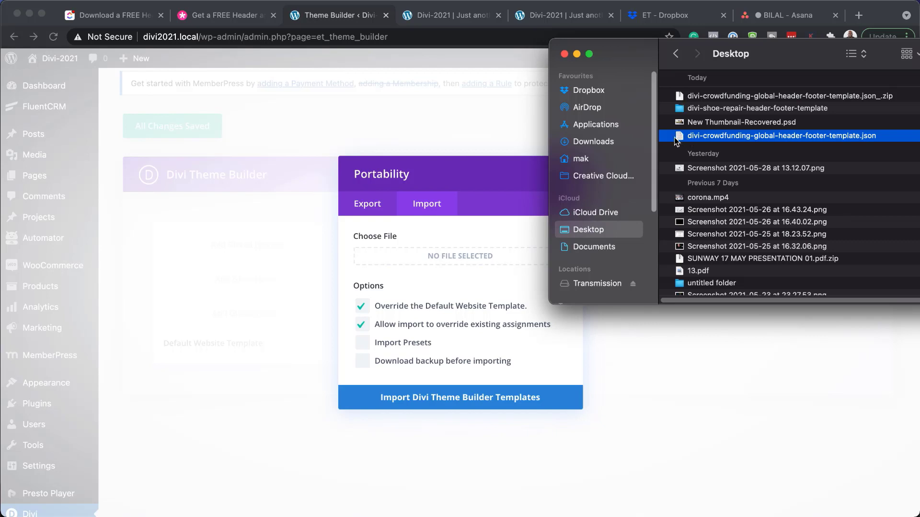
drag(681, 136, 427, 255)
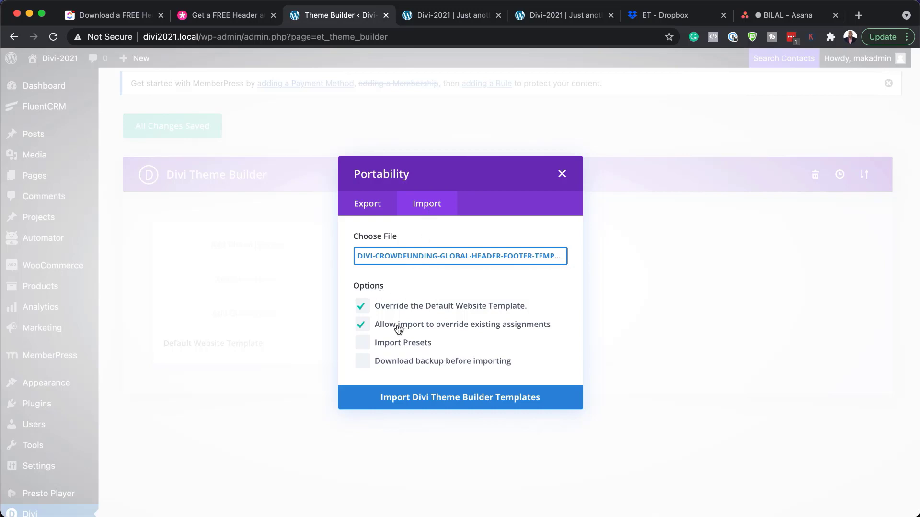
click(420, 402)
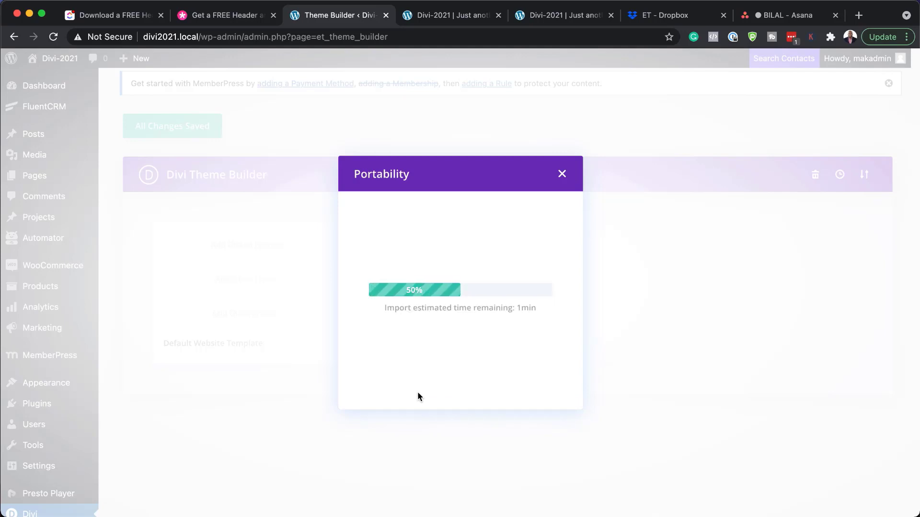
- Save the Default Website Template with its imported Global Header and Footer, then view the homepage tab
click(447, 19)
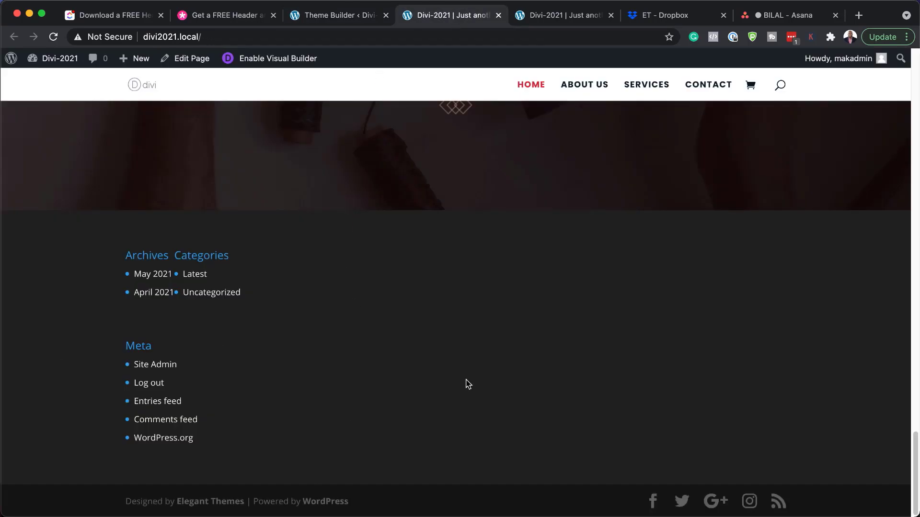
key(super+r)
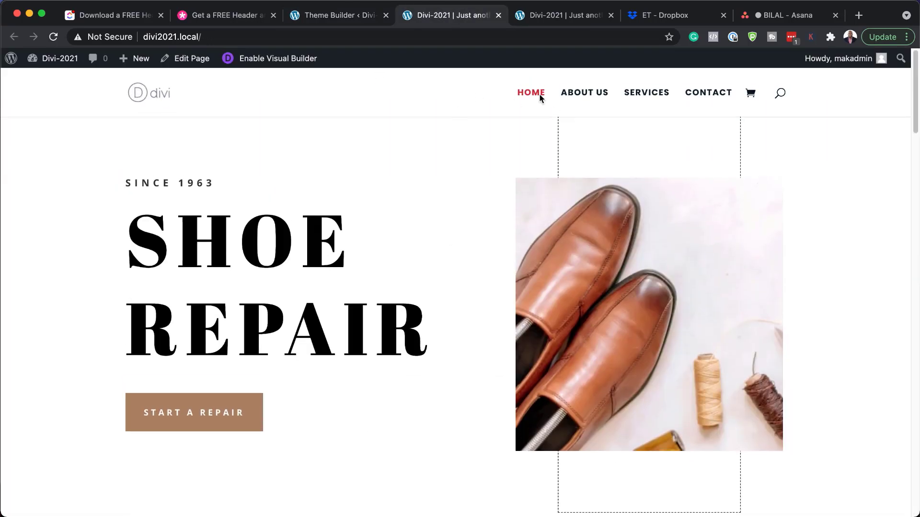
click(341, 16)
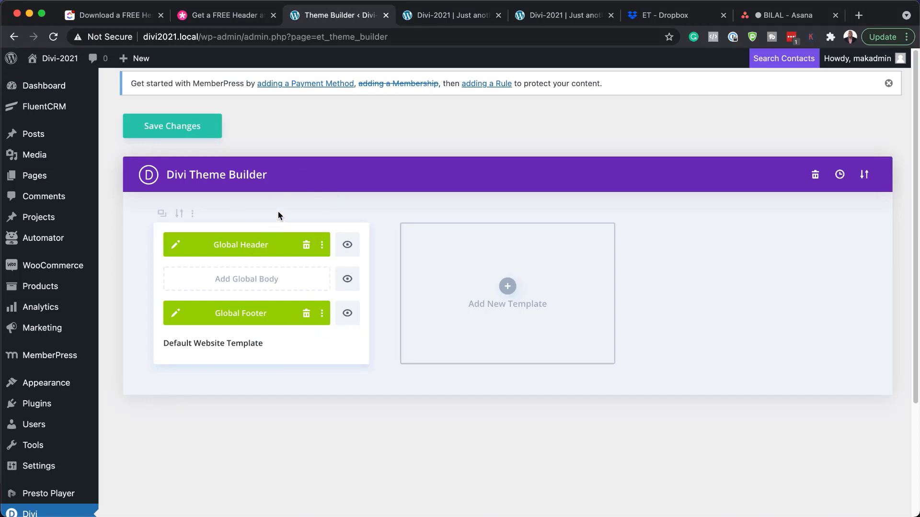
click(171, 130)
click(450, 16)
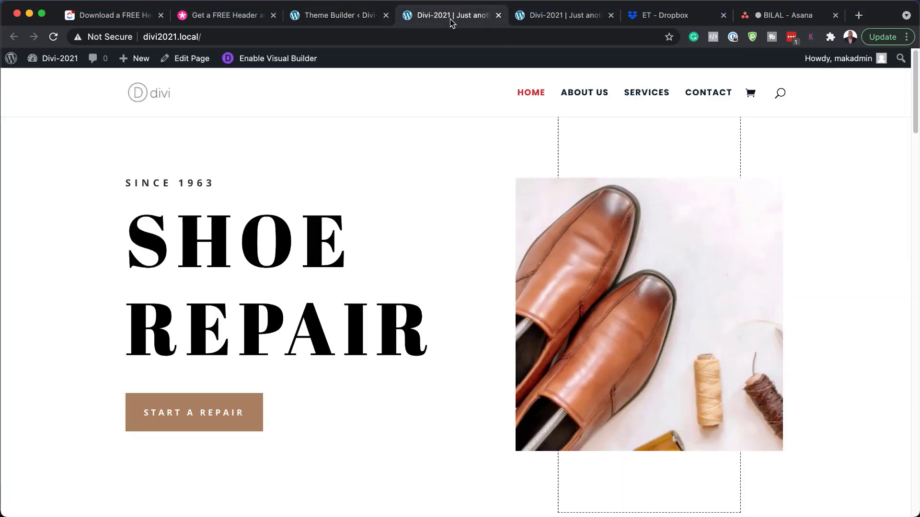
- Reload the homepage and scroll to the footer and back to check the crowdfunding header and footer
click(54, 38)
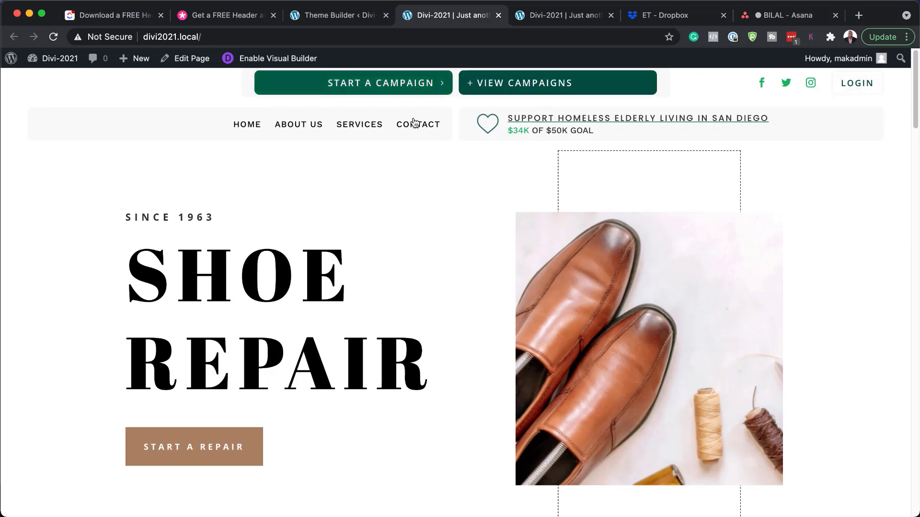
scroll(438, 281, down, 5)
scroll(438, 281, down, 20)
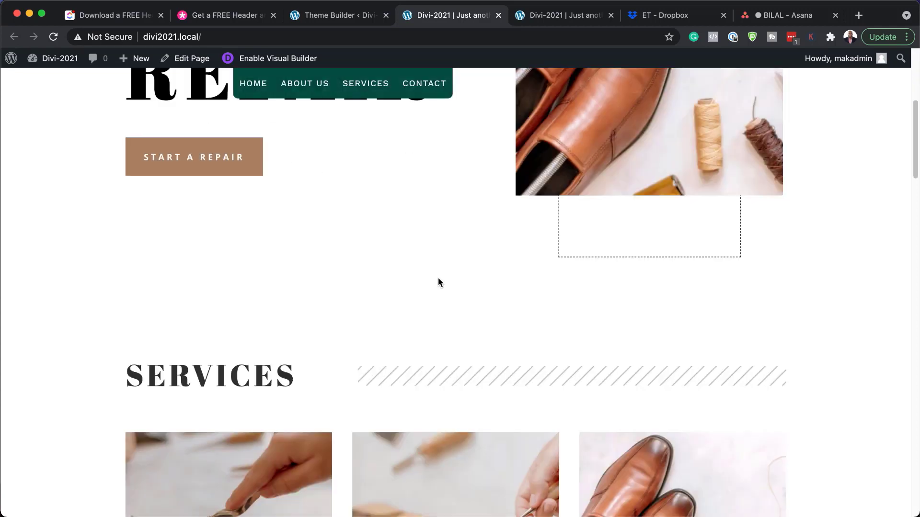
scroll(440, 282, down, 10)
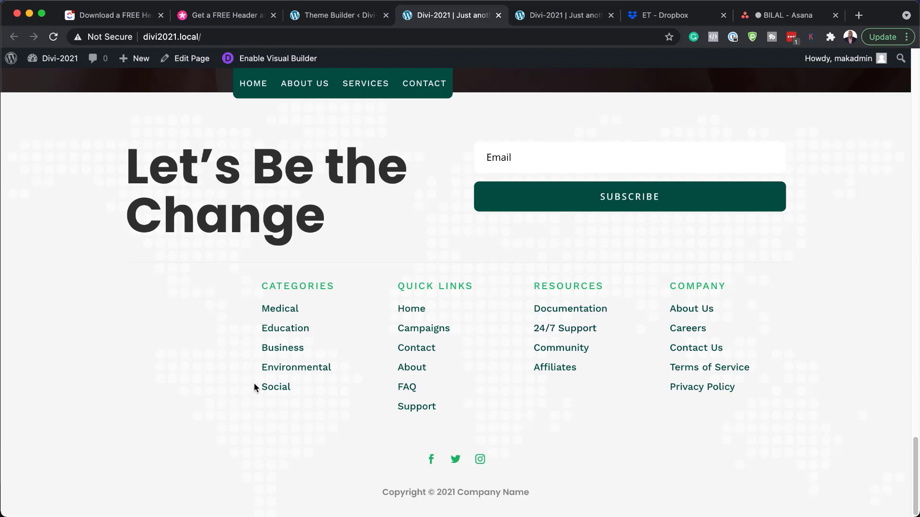
scroll(255, 383, up, 2)
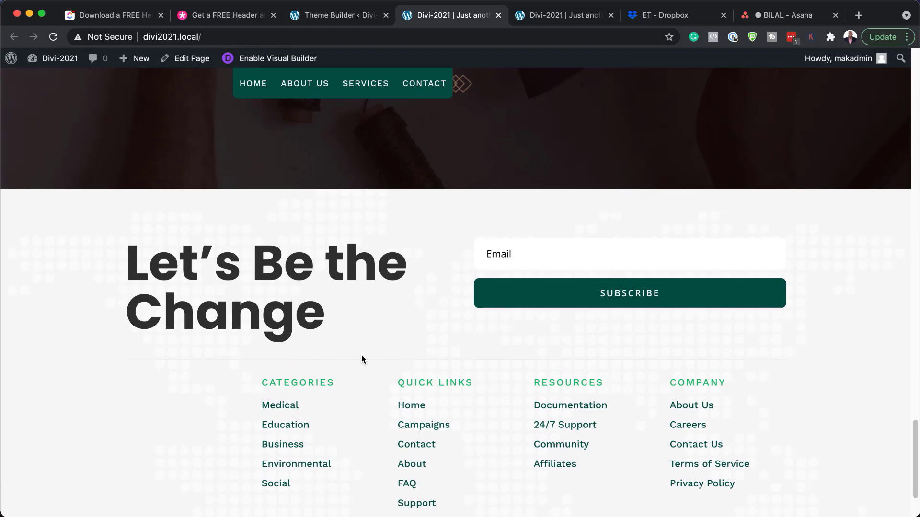
scroll(361, 357, up, 10)
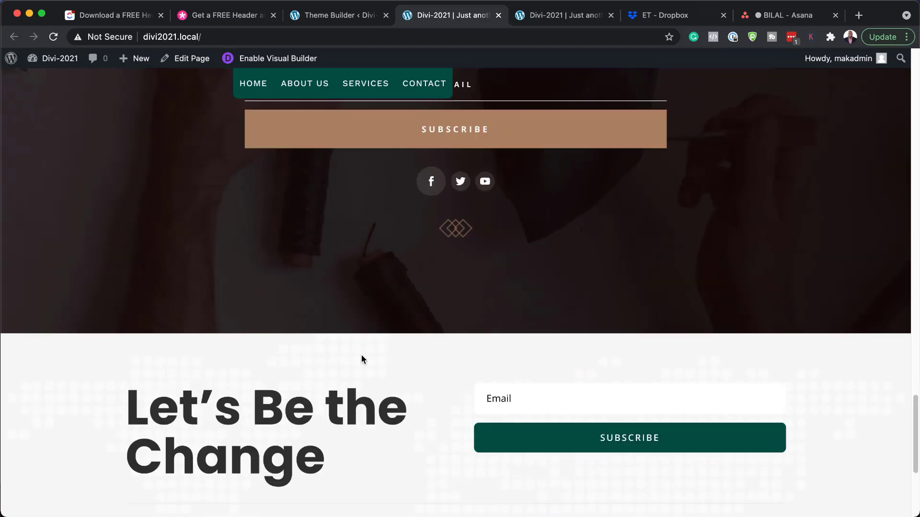
scroll(361, 355, up, 20)
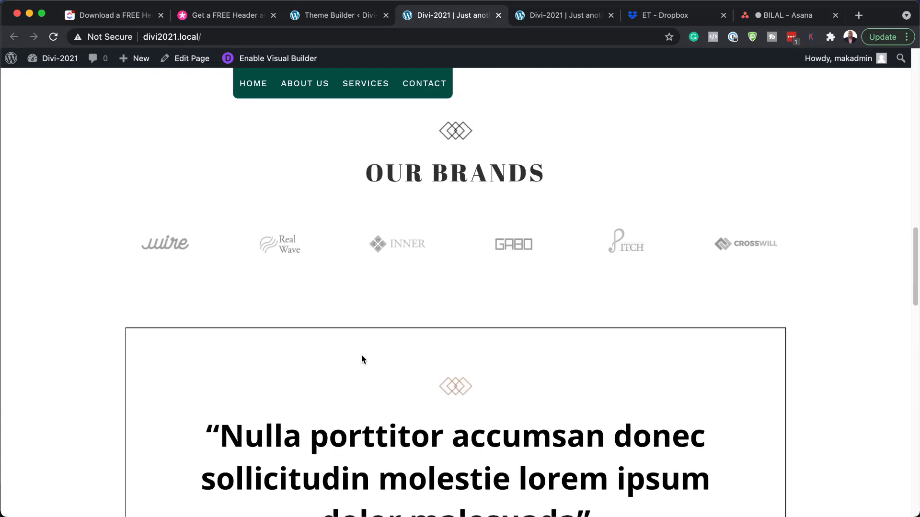
scroll(361, 360, up, 2)
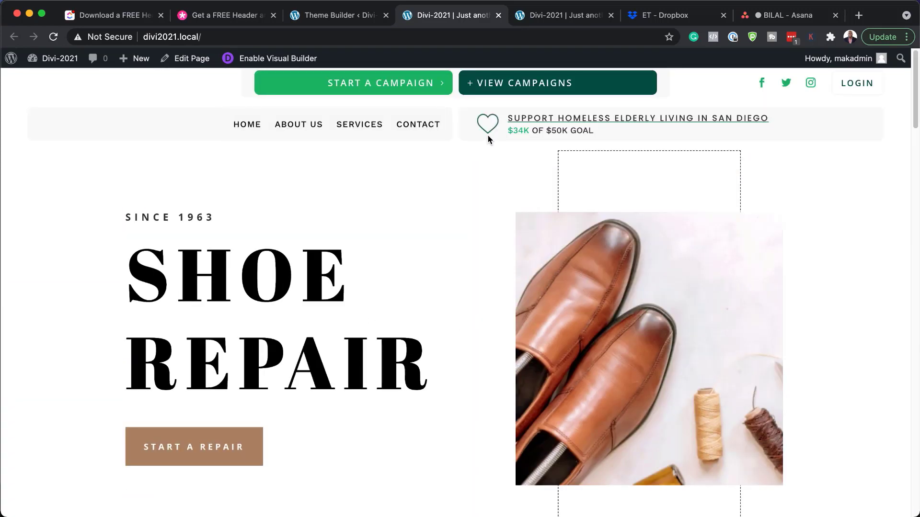
- Enable the Visual Builder on the homepage and open Load From Library on Premade Layouts
click(284, 59)
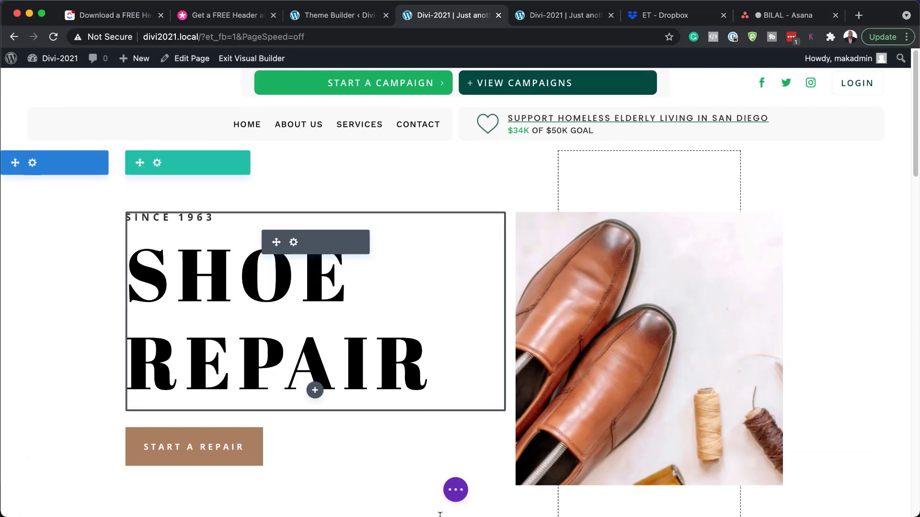
click(456, 490)
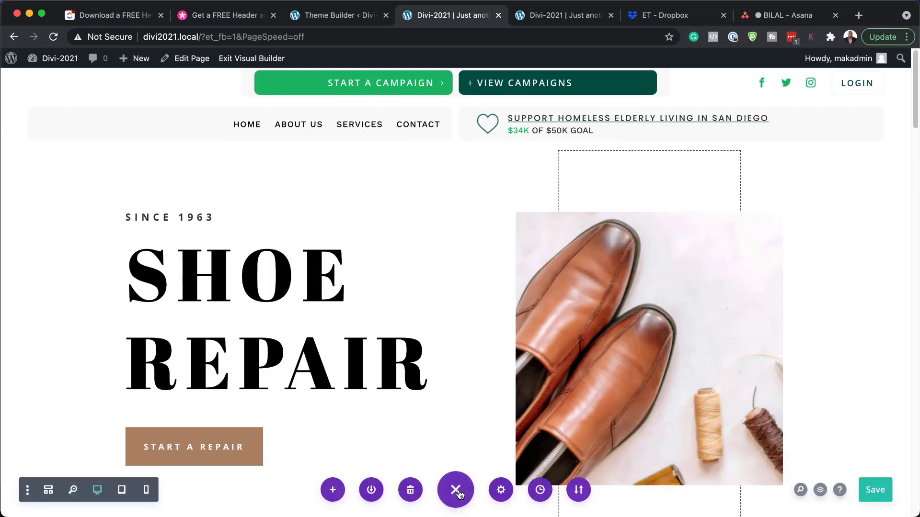
click(331, 490)
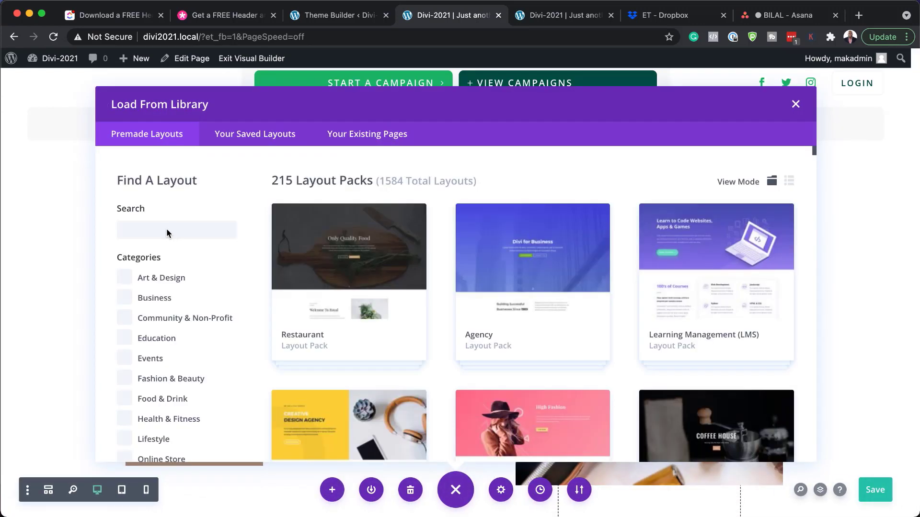
- Search premade layouts for 'crowdfunding' and open the Crowdfunding Landing Page details
click(166, 229)
text(crowdfunding)
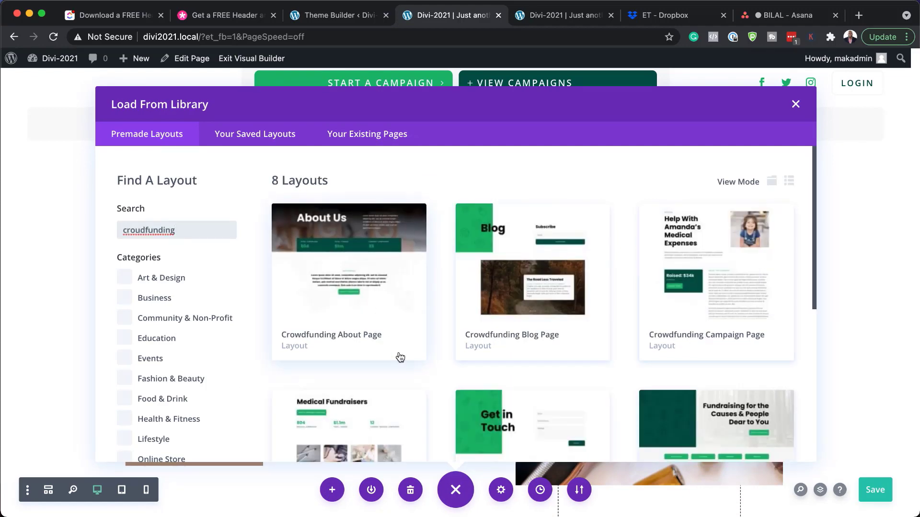
scroll(487, 326, down, 5)
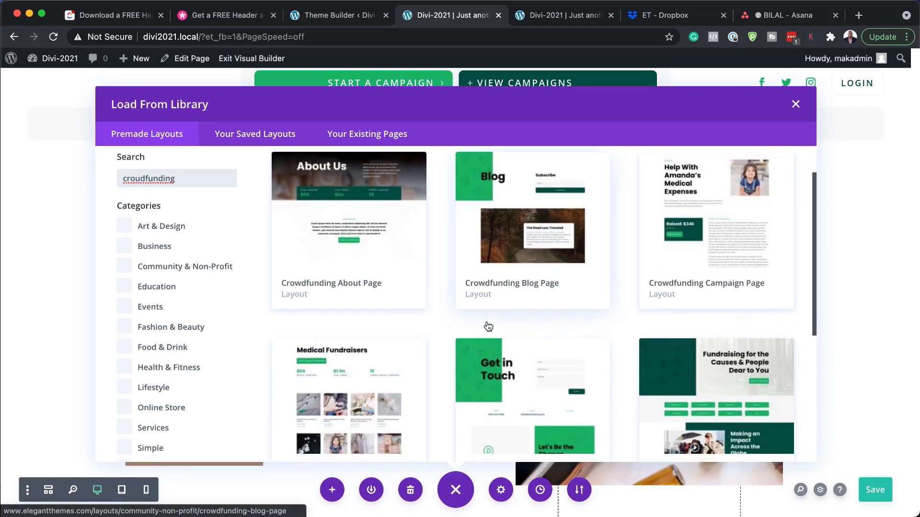
scroll(488, 325, down, 1)
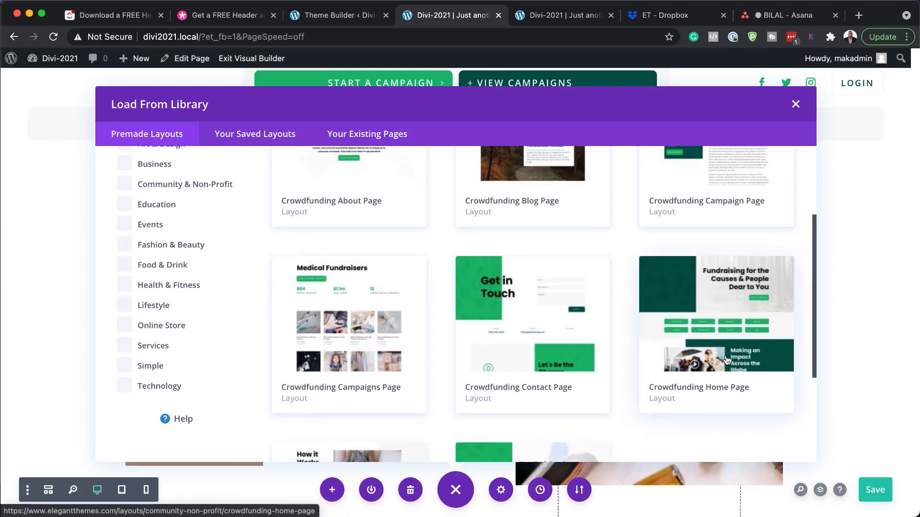
scroll(540, 368, down, 4)
scroll(540, 368, down, 2)
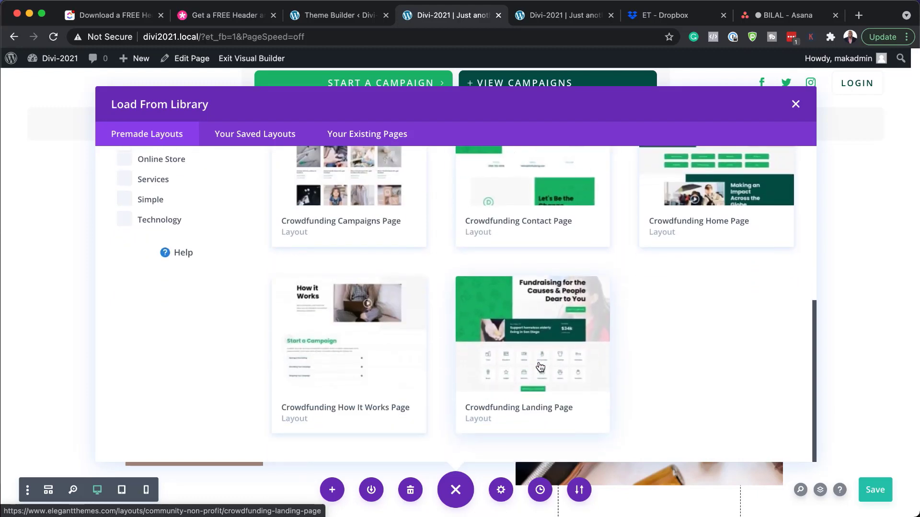
click(541, 343)
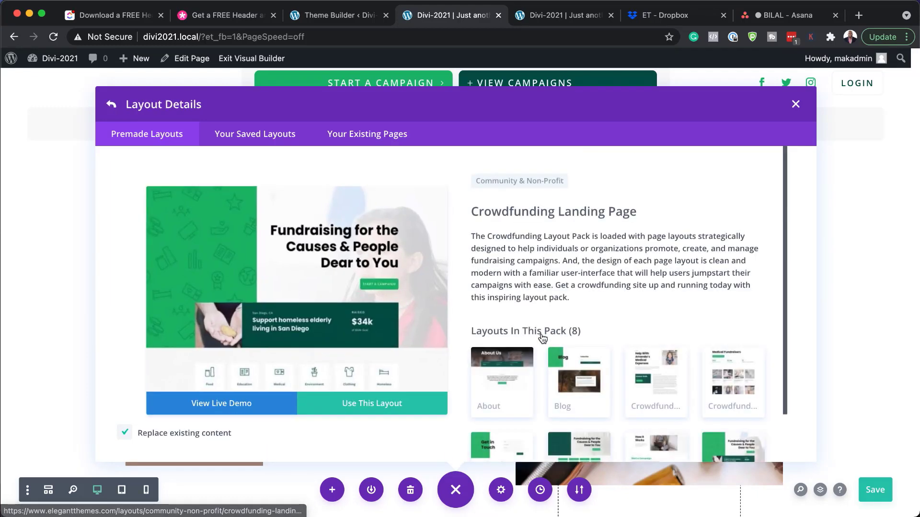
- Apply the Crowdfunding Landing Page layout with Replace existing content checked
click(375, 406)
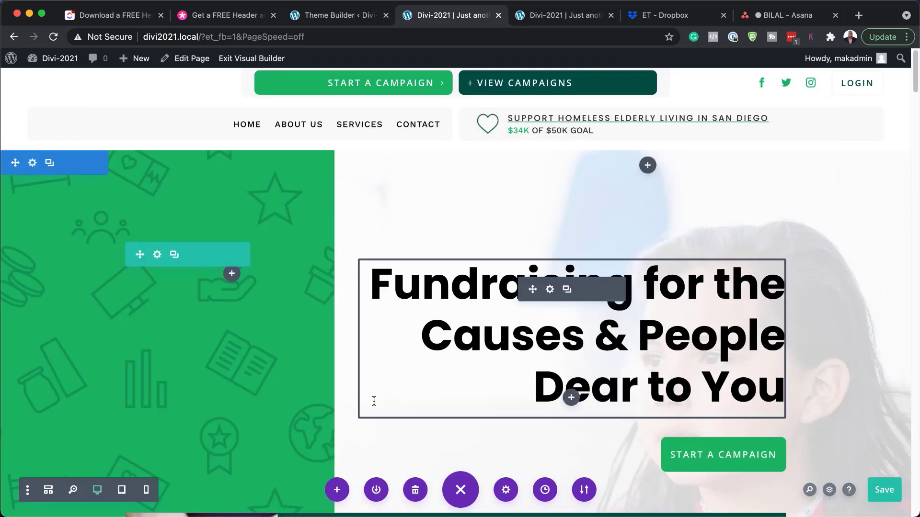
- Save the homepage with the Crowdfunding Landing Page layout and exit to the live homepage
click(893, 496)
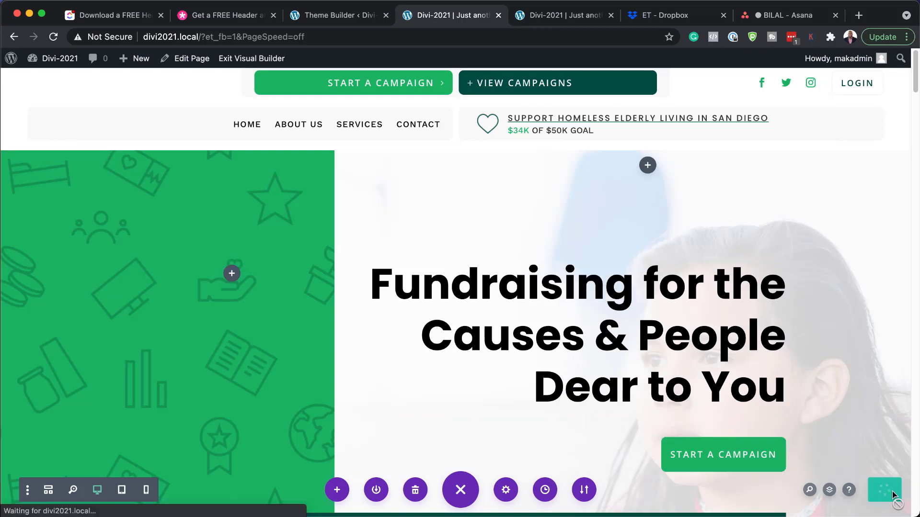
click(274, 60)
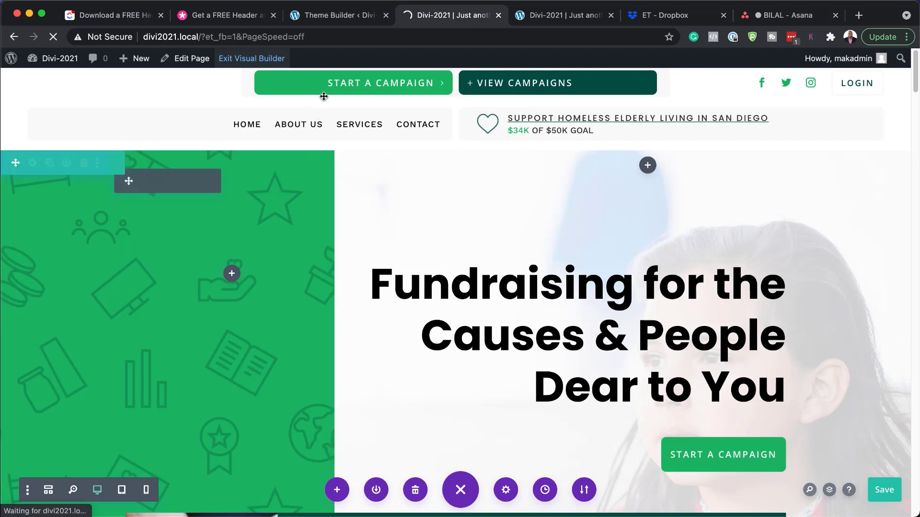
drag(234, 252, 233, 272)
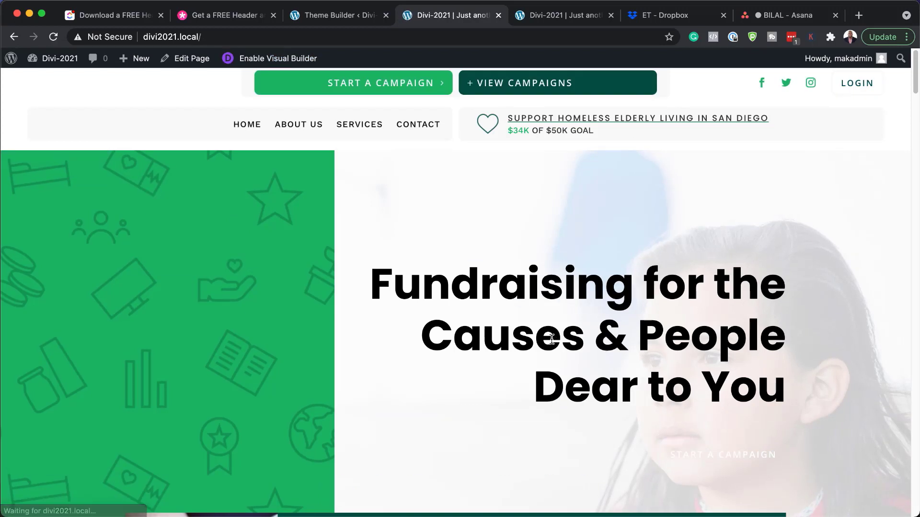
scroll(552, 341, down, 7)
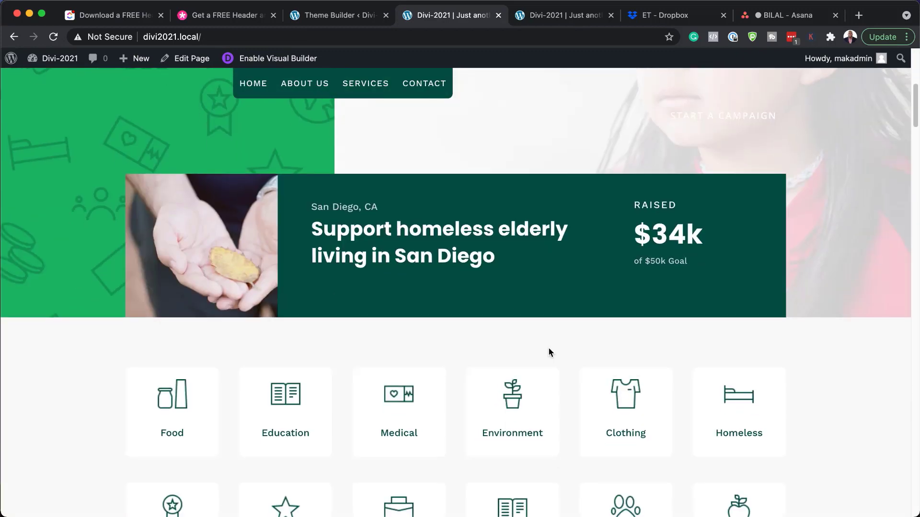
scroll(550, 352, down, 8)
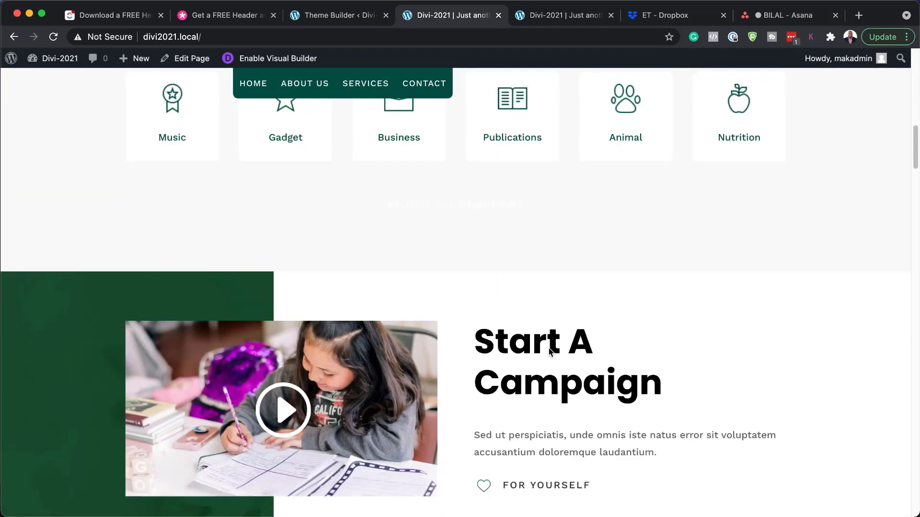
scroll(550, 352, down, 10)
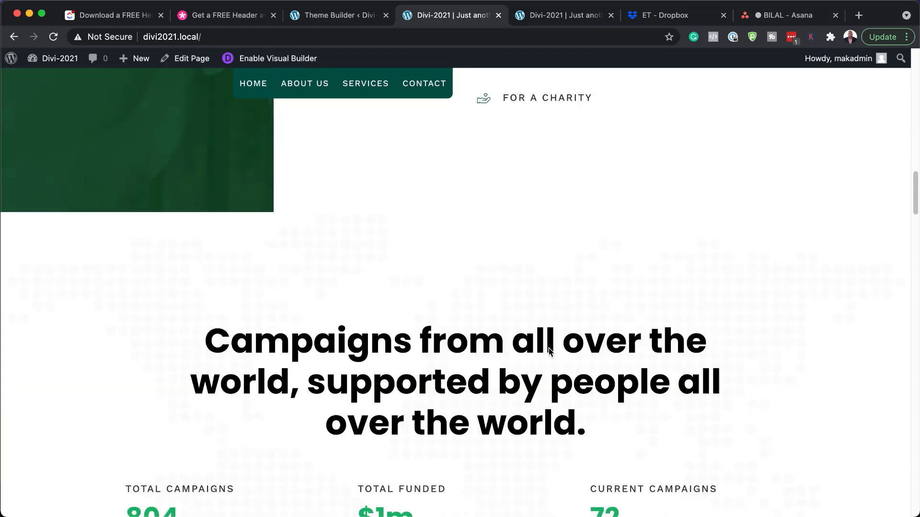
scroll(549, 350, down, 20)
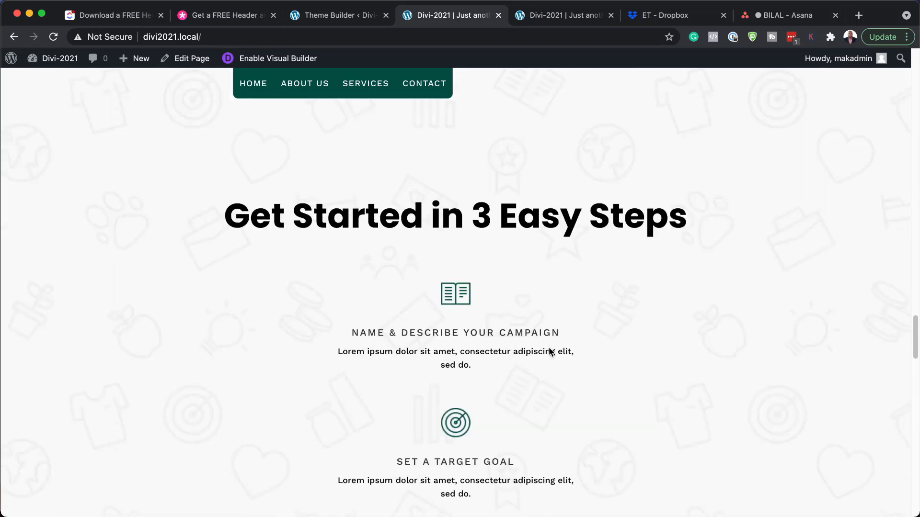
scroll(549, 351, down, 20)
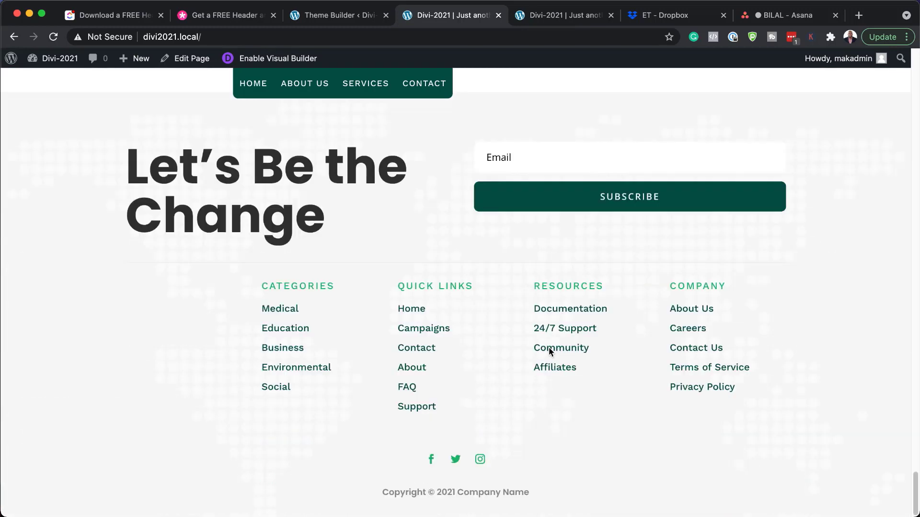
scroll(591, 341, up, 20)
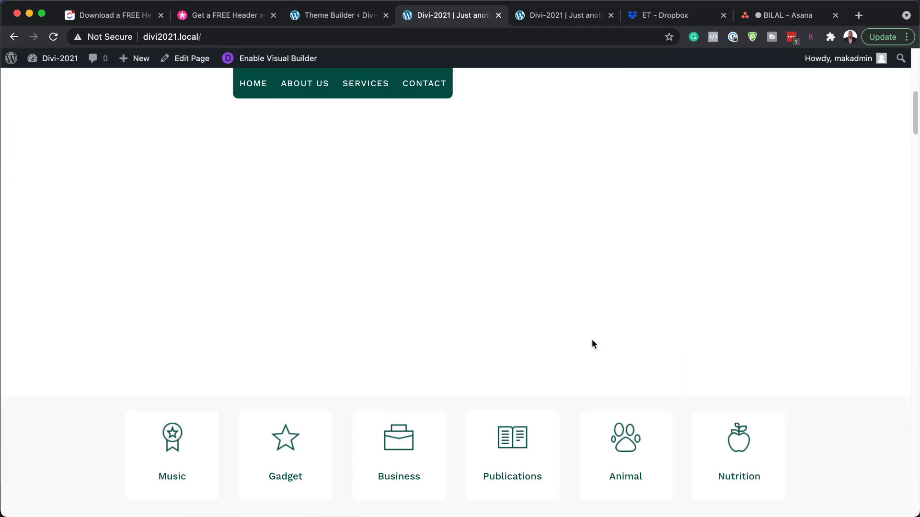
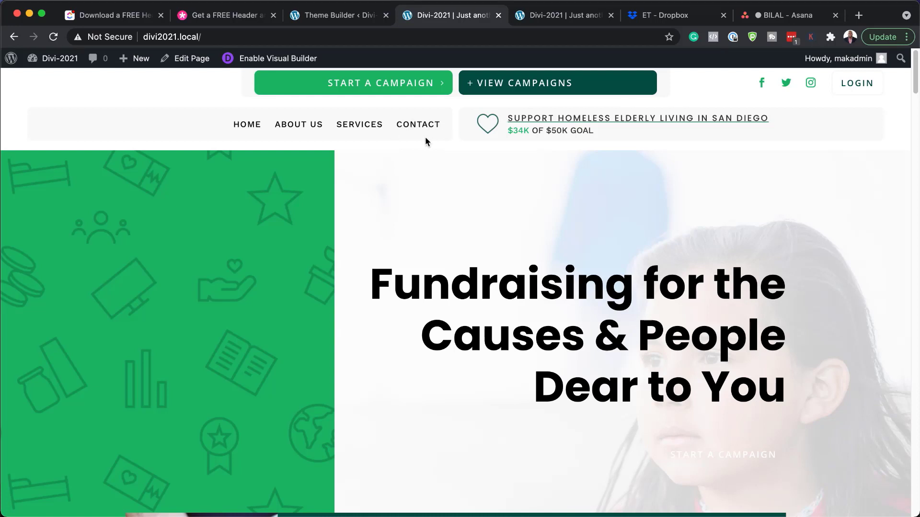
- From the Theme Builder page, open the Global Header layout with its fundraising header in the Visual Builder
click(343, 19)
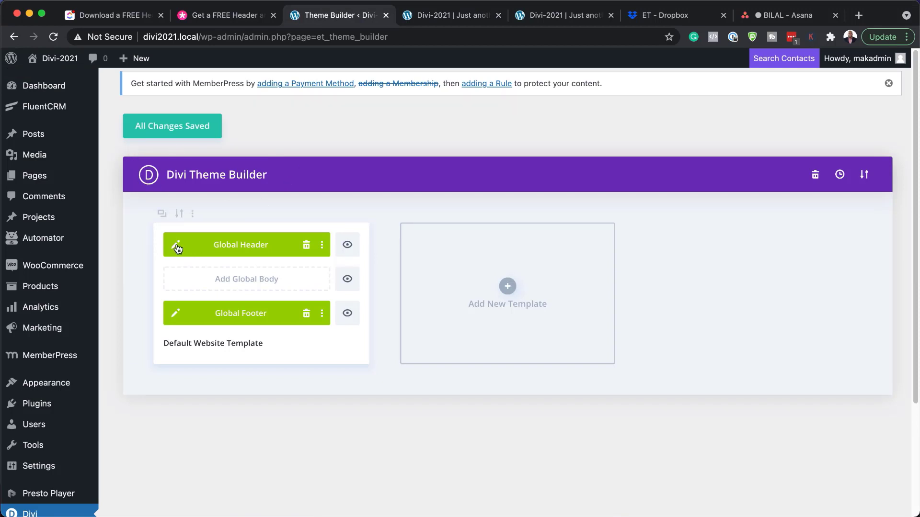
click(176, 245)
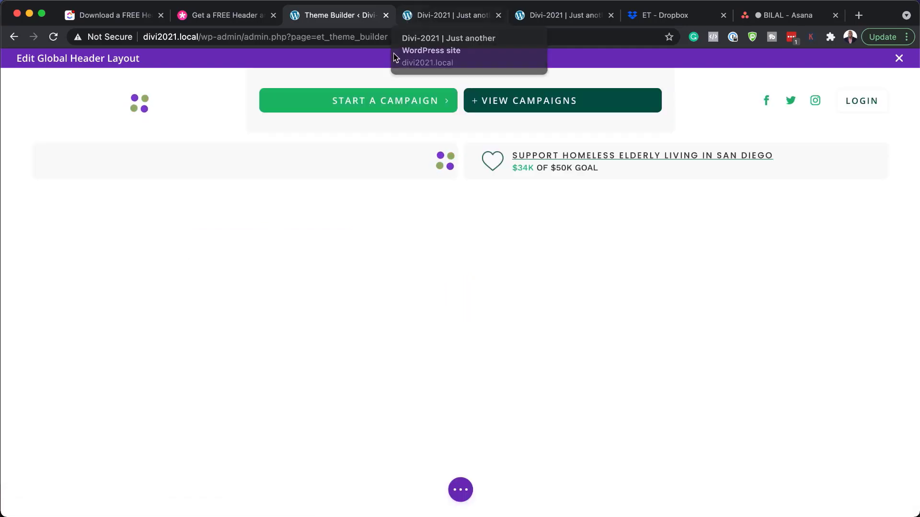
mouse_move(411, 102)
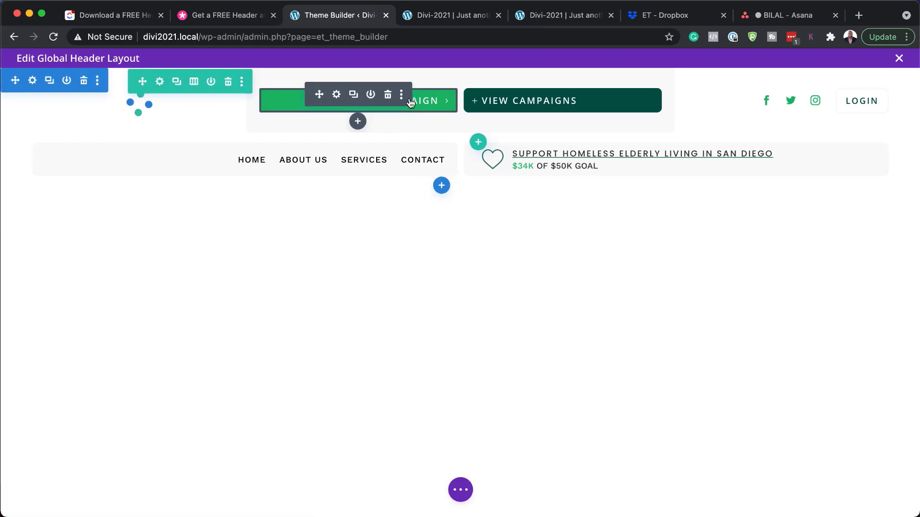
- Set the Start a Campaign button's link URL to '#'
click(338, 95)
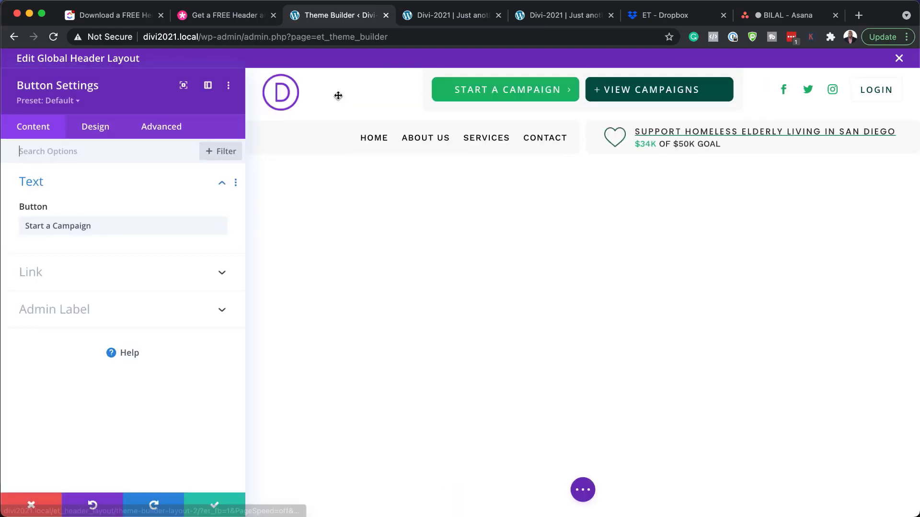
click(104, 226)
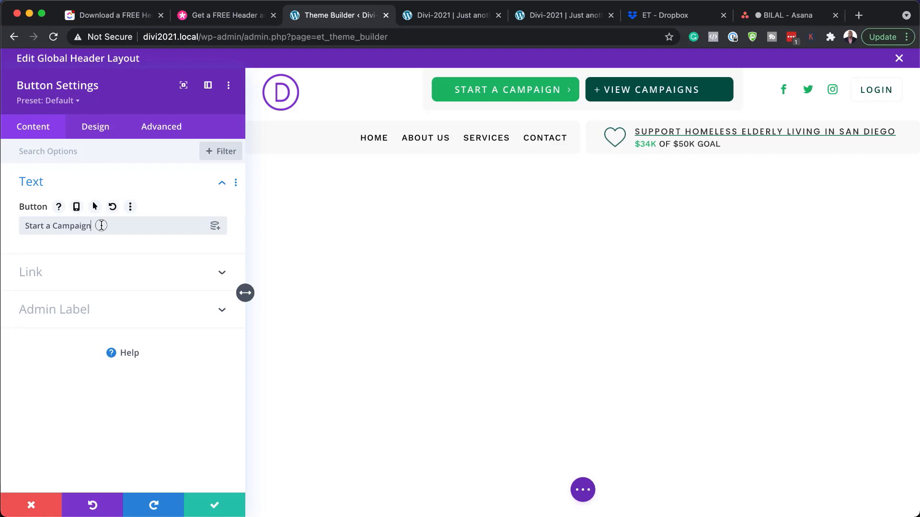
drag(98, 226, 6, 226)
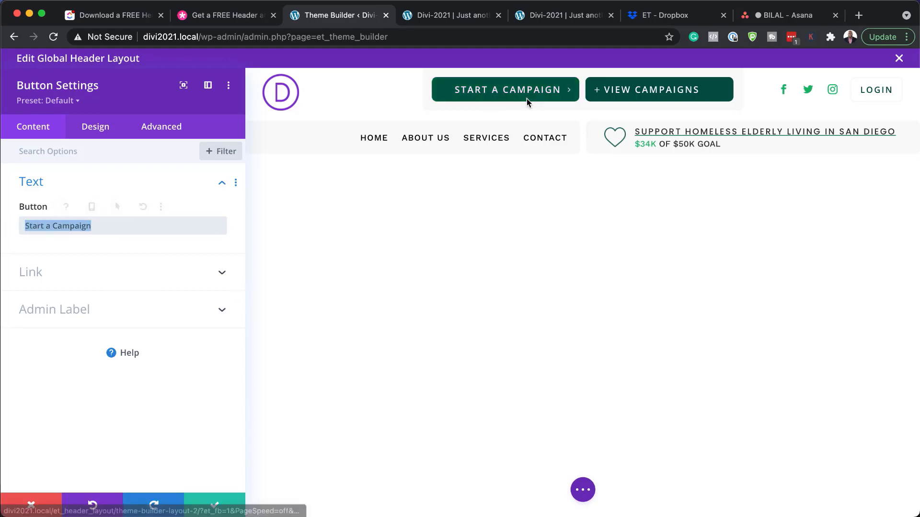
click(39, 276)
click(50, 272)
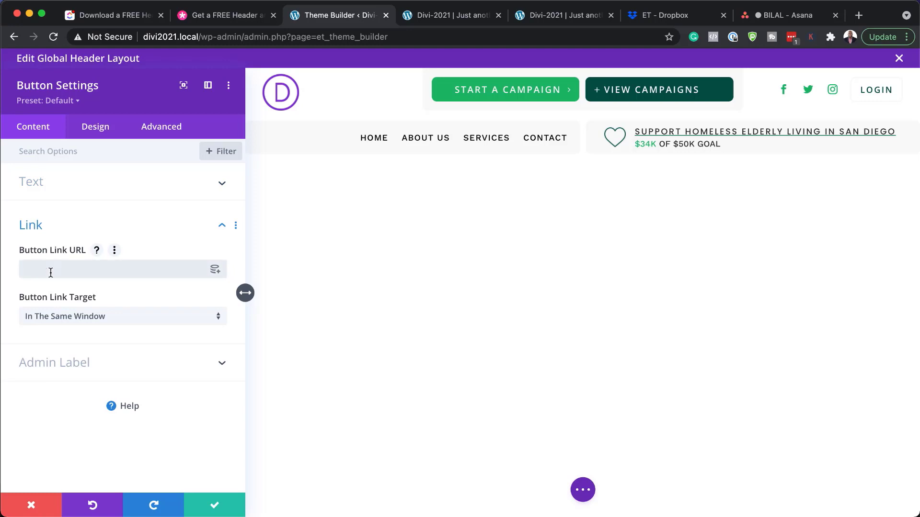
text(#)
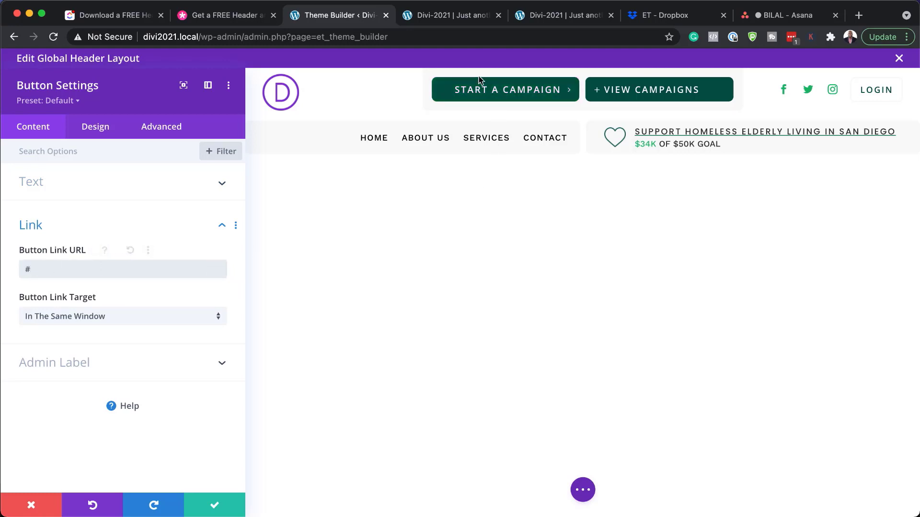
- Change the Start a Campaign button's text size from 20px to 15px
click(102, 132)
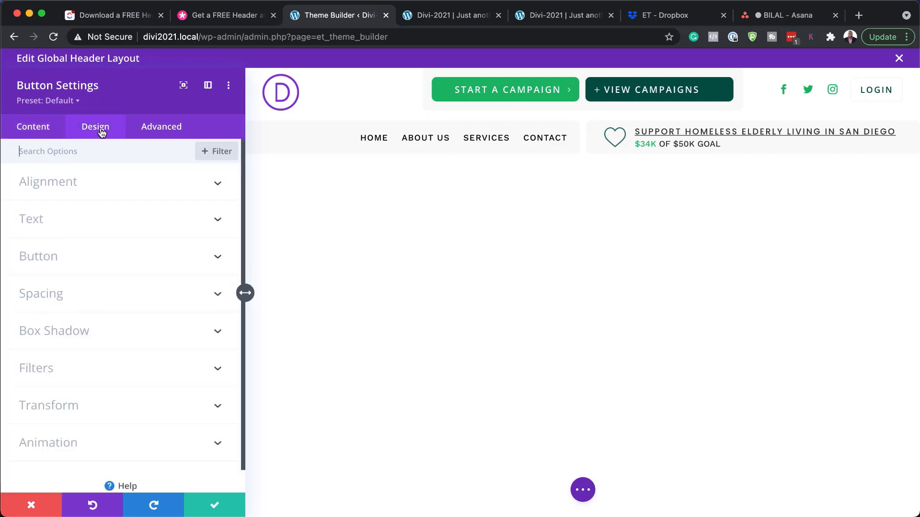
click(63, 263)
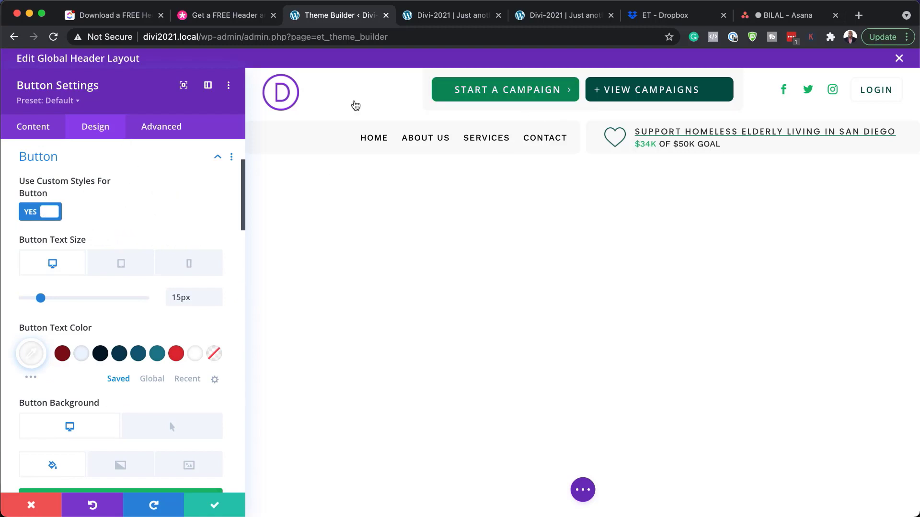
scroll(196, 328, down, 1)
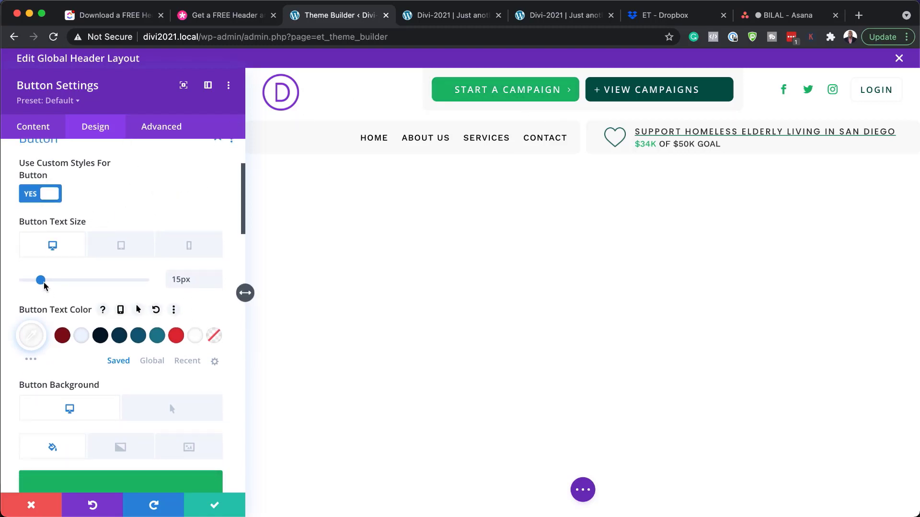
drag(41, 283, 36, 283)
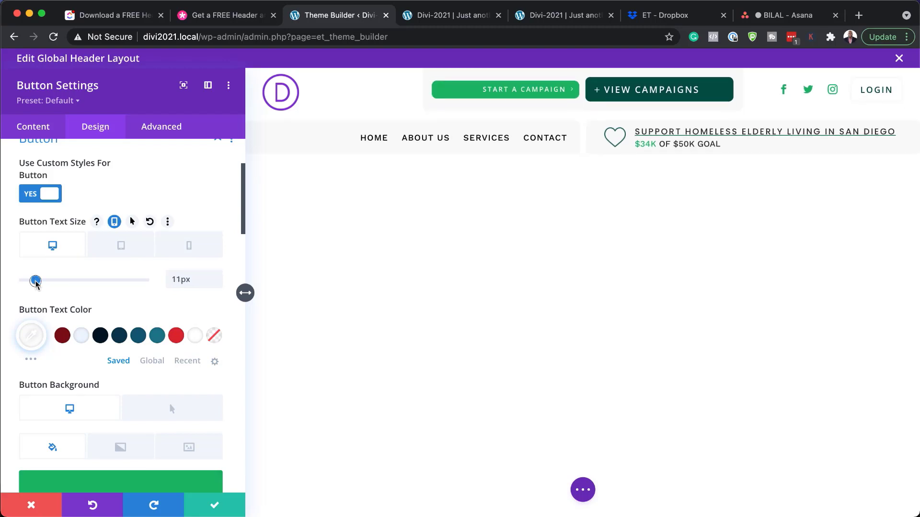
click(132, 222)
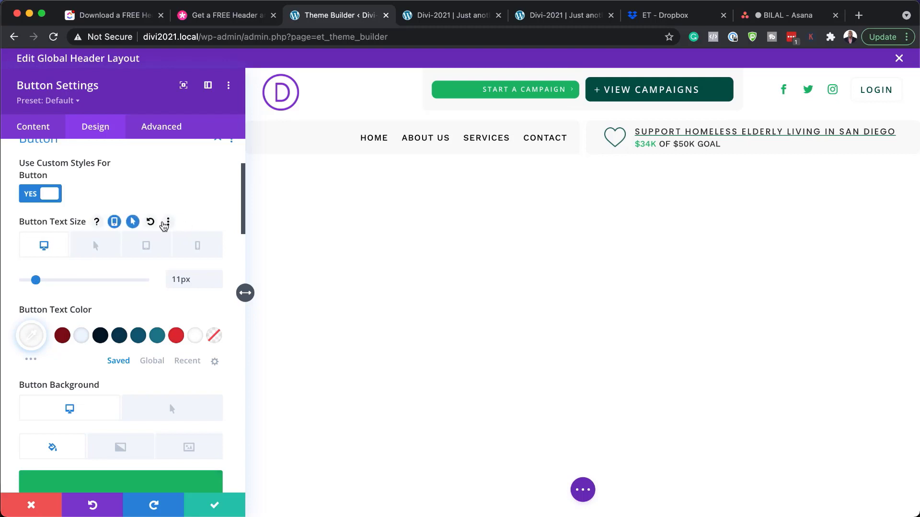
click(149, 222)
click(132, 222)
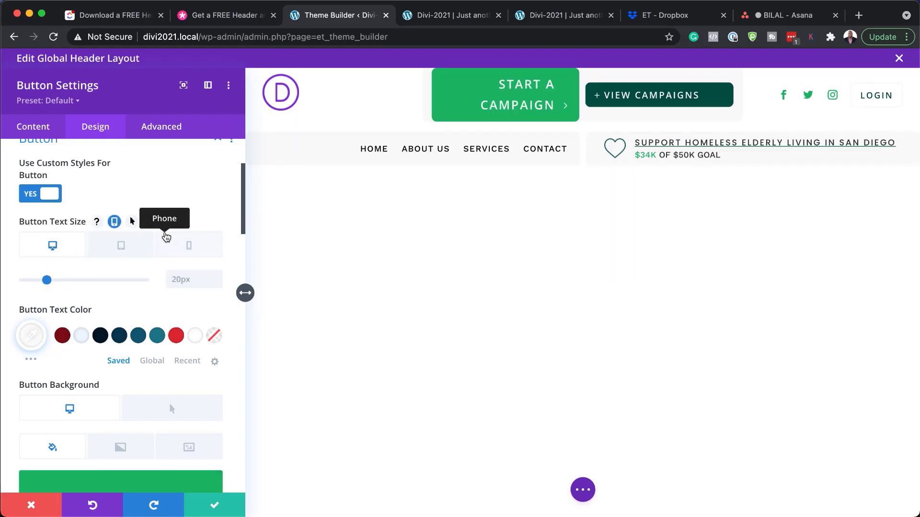
click(173, 278)
text(15px)
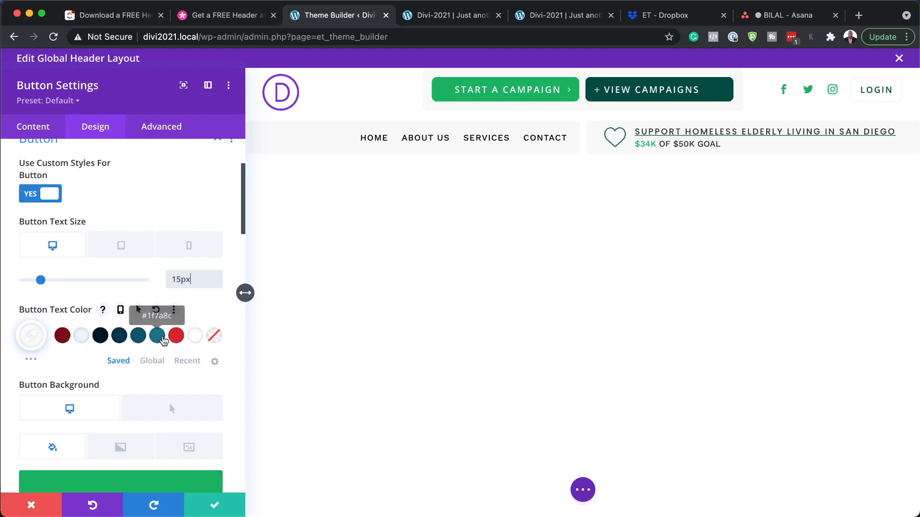
- Try red and teal button text colours, then settle on light text
click(181, 337)
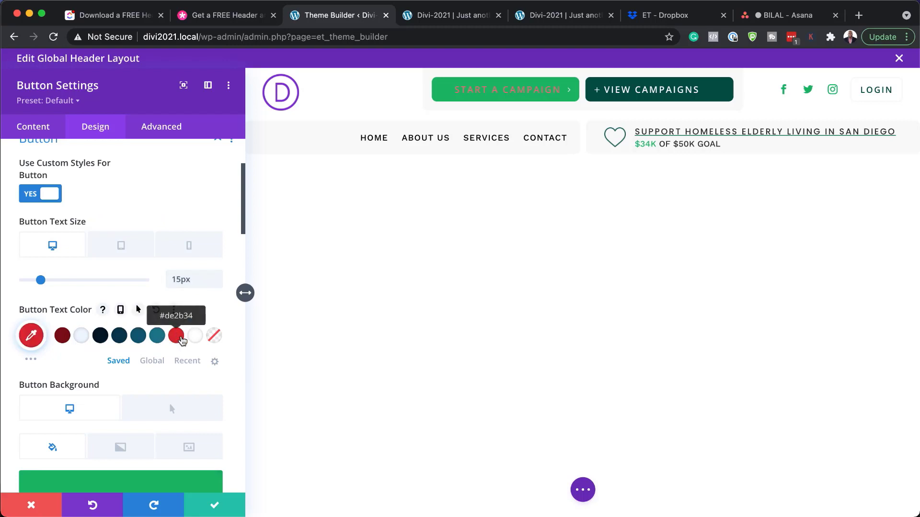
click(139, 337)
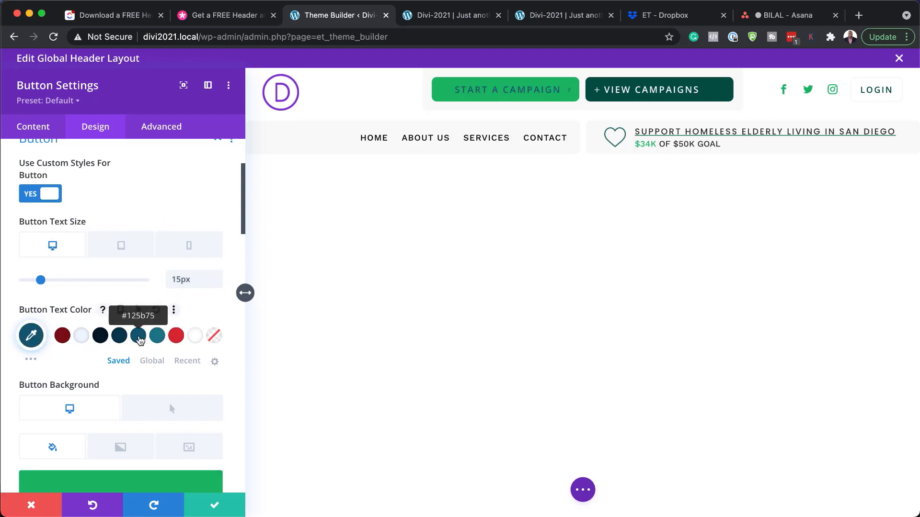
click(81, 340)
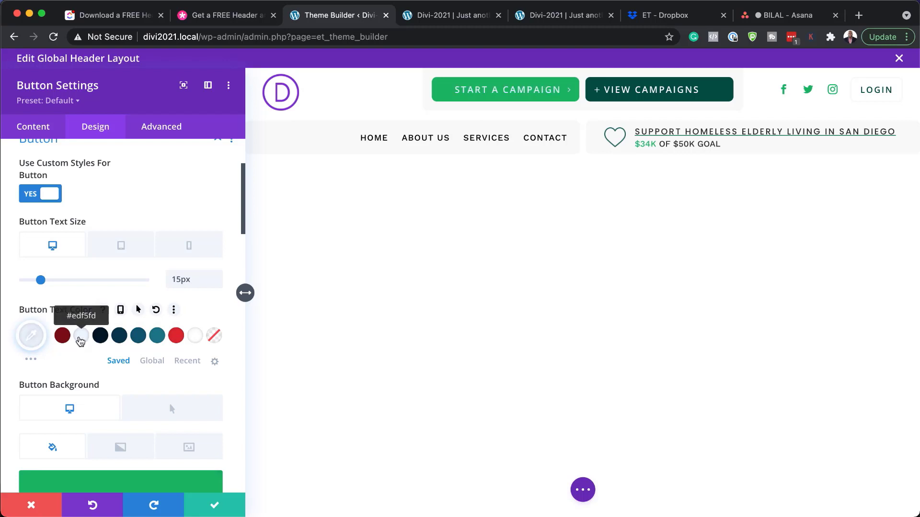
- Give the button a dark teal background after trying red, and change its corner radius from 8px to 5px
scroll(165, 393, down, 3)
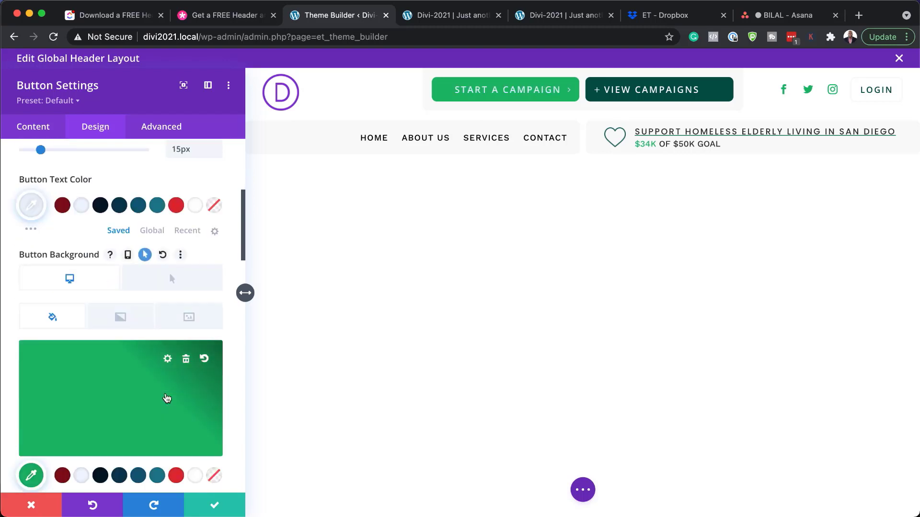
click(177, 476)
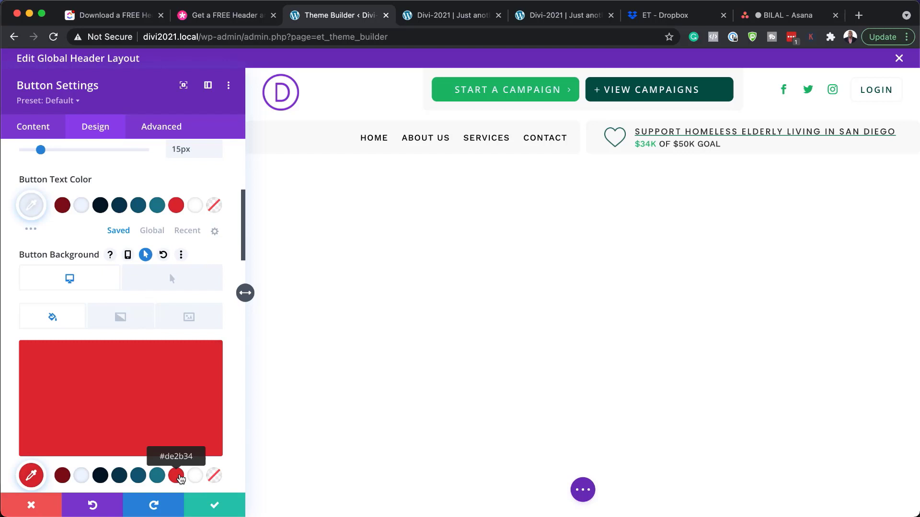
click(138, 477)
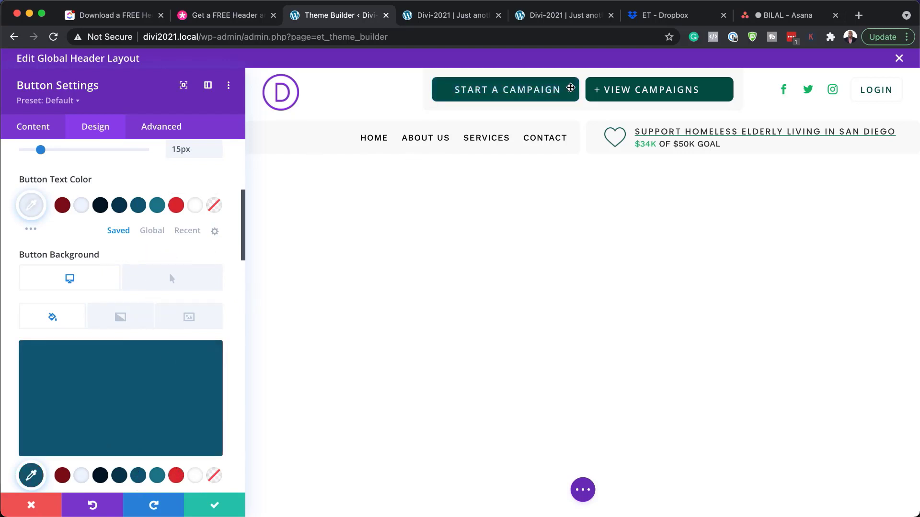
scroll(181, 402, down, 5)
scroll(181, 414, down, 4)
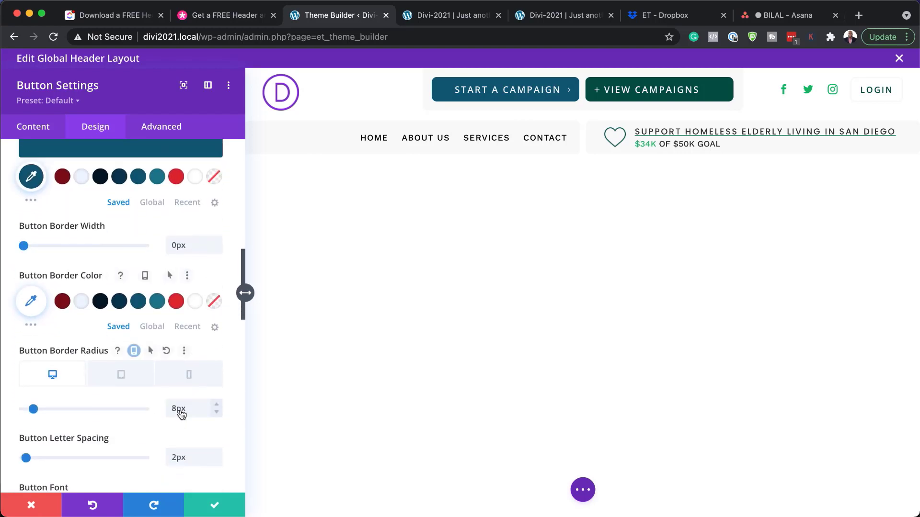
drag(177, 409, 163, 408)
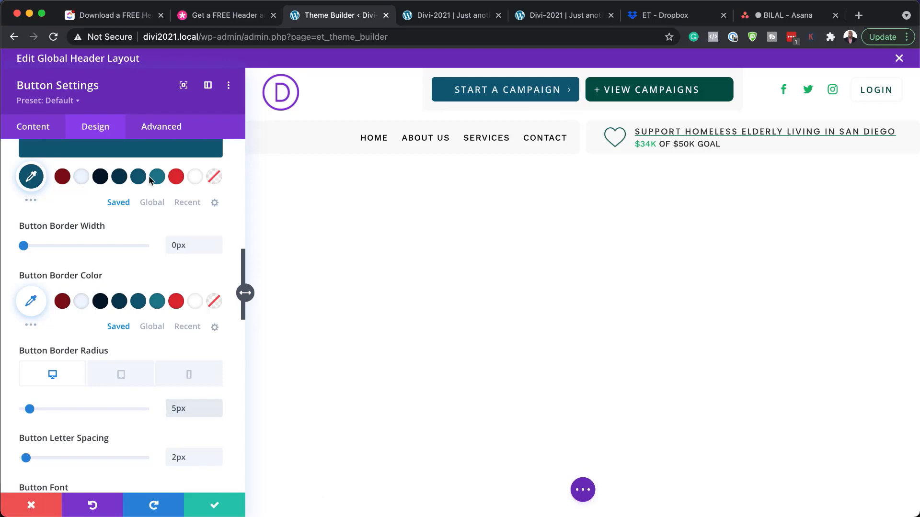
- Discard the button edits, then replace the header logo with the green D image Group-18.png and save
click(31, 506)
mouse_move(112, 104)
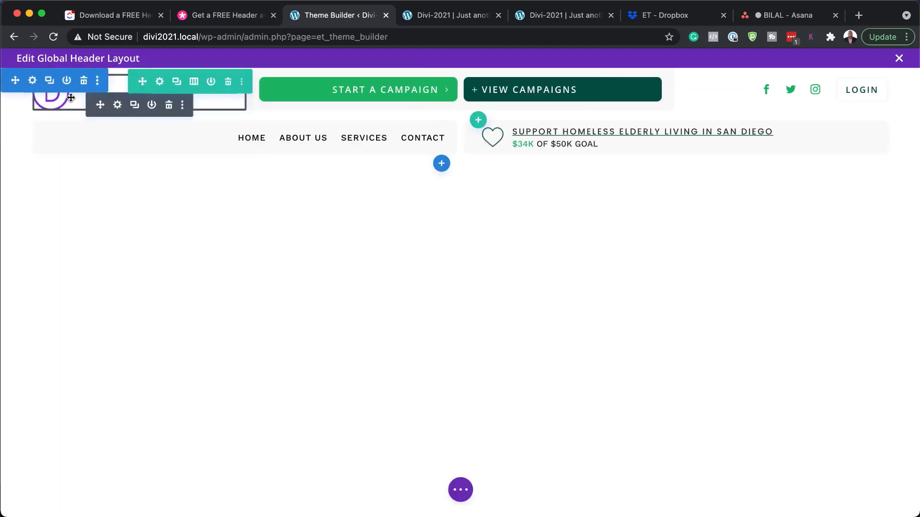
click(118, 105)
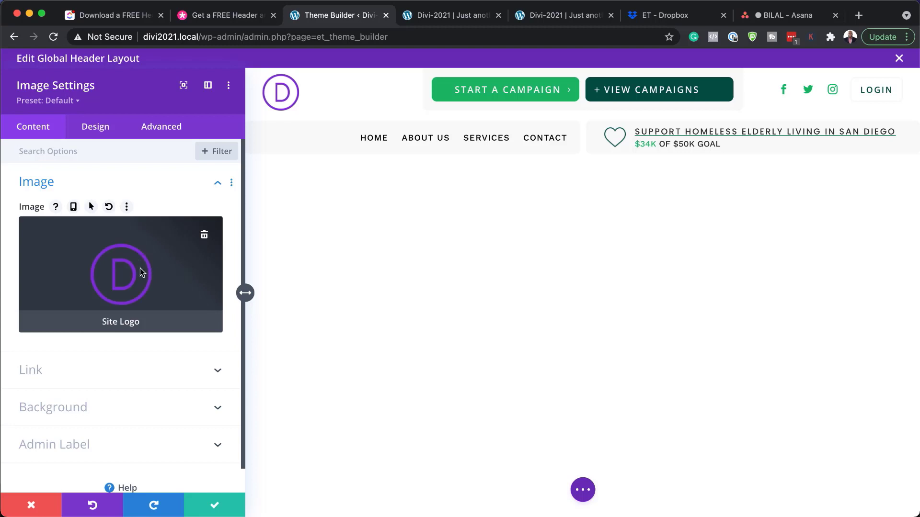
click(204, 238)
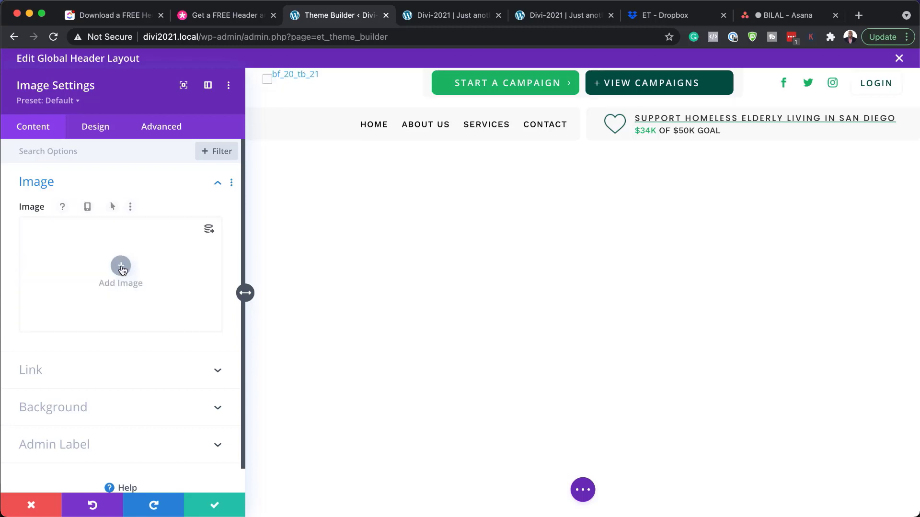
click(123, 271)
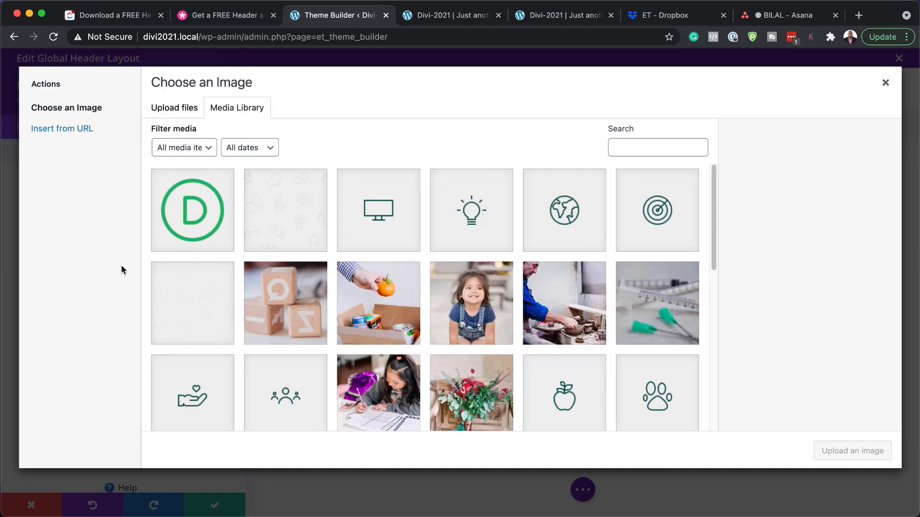
click(223, 228)
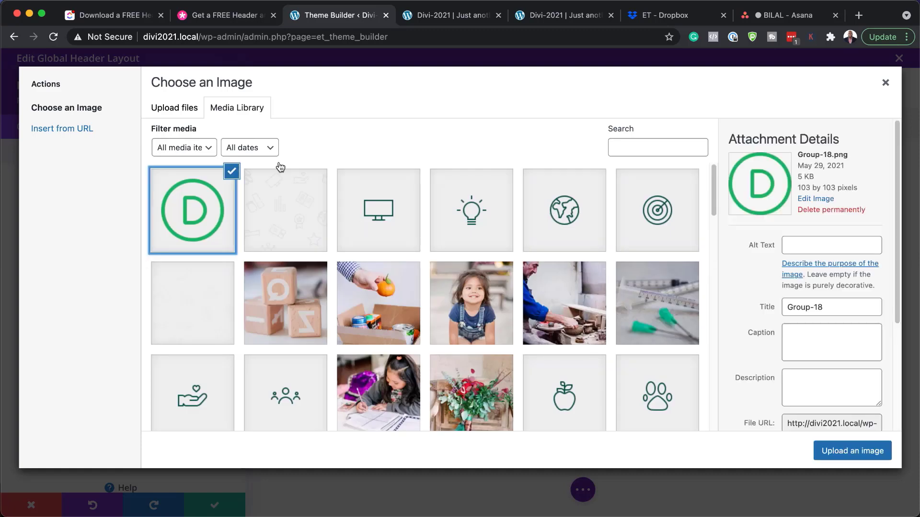
click(852, 451)
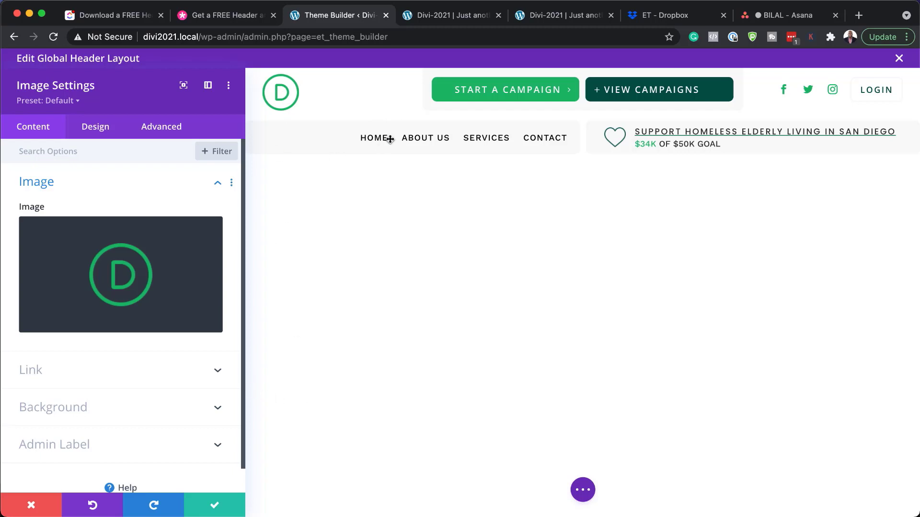
click(214, 506)
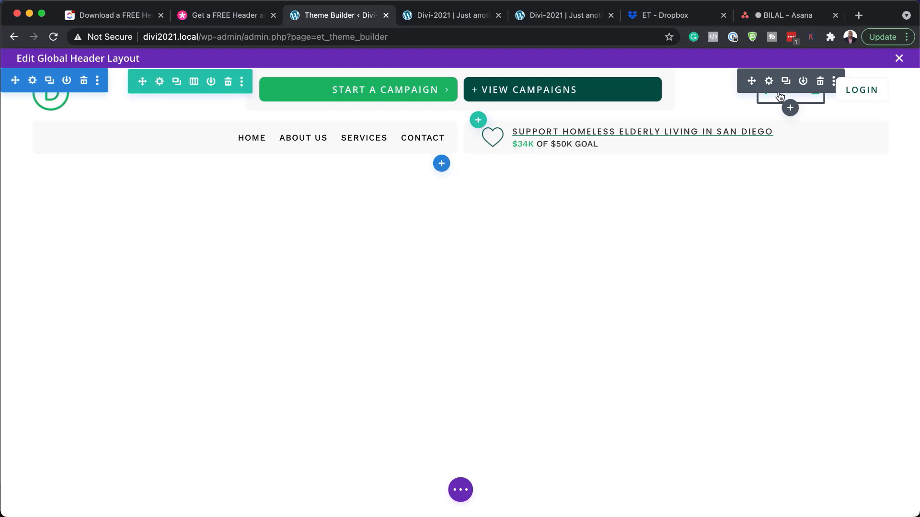
click(769, 81)
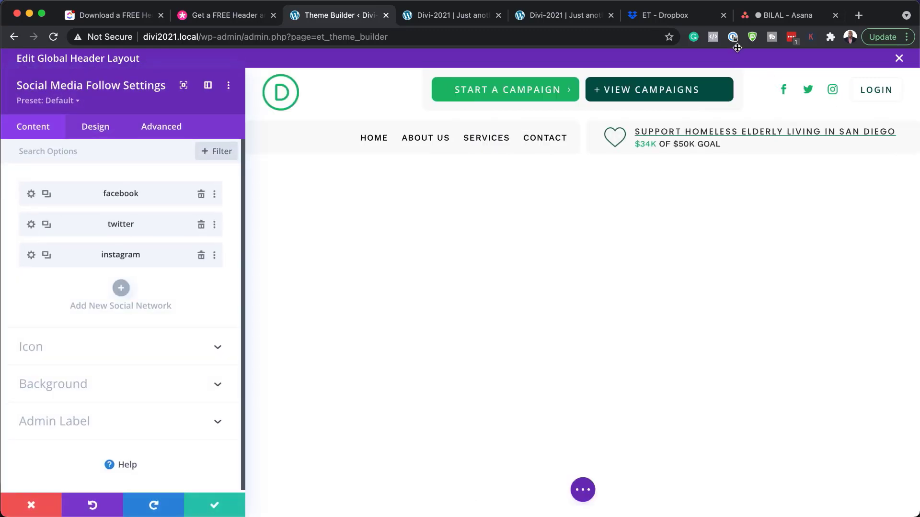
click(32, 194)
click(43, 272)
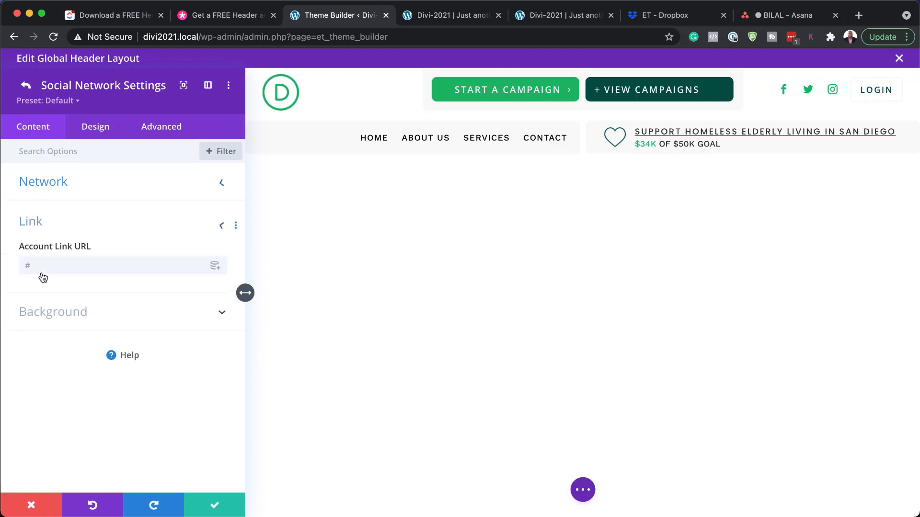
click(42, 271)
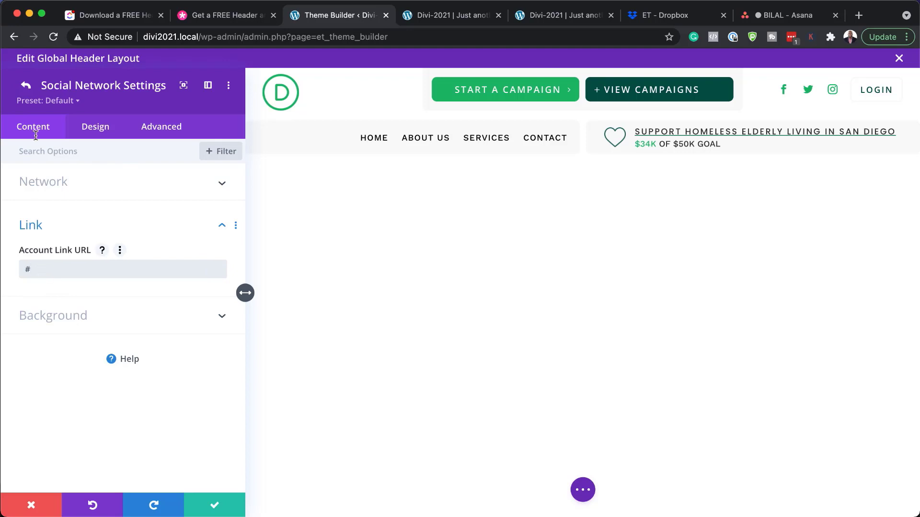
click(22, 87)
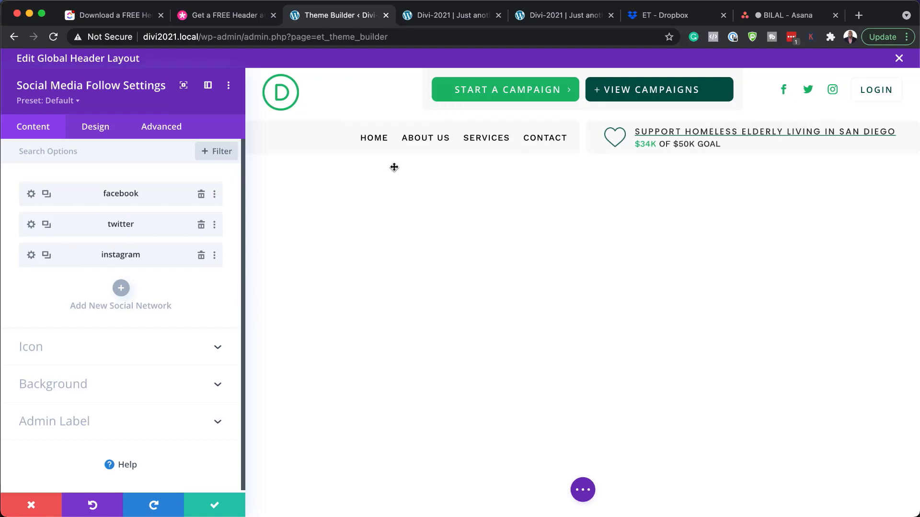
click(47, 256)
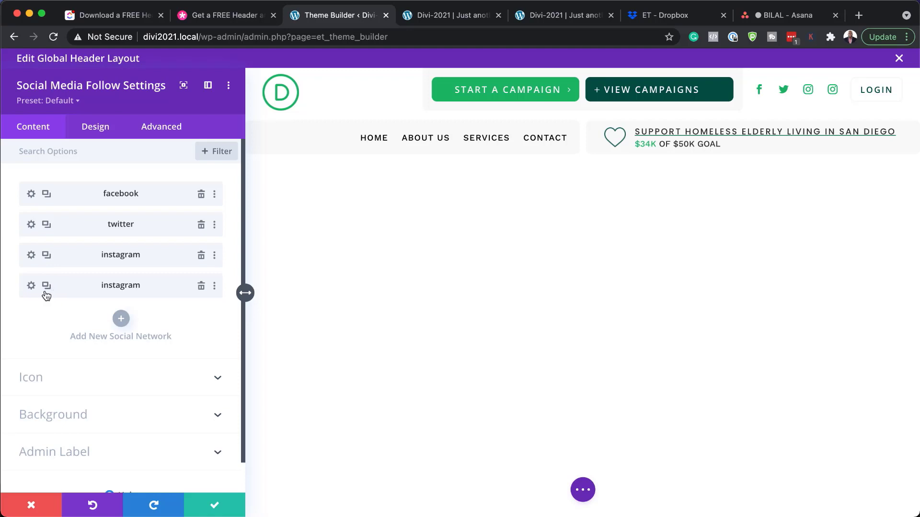
click(31, 285)
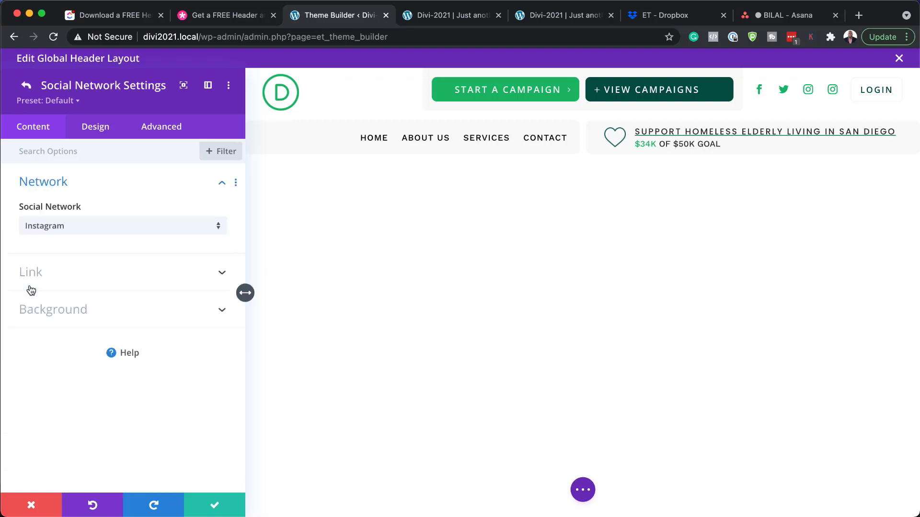
click(44, 228)
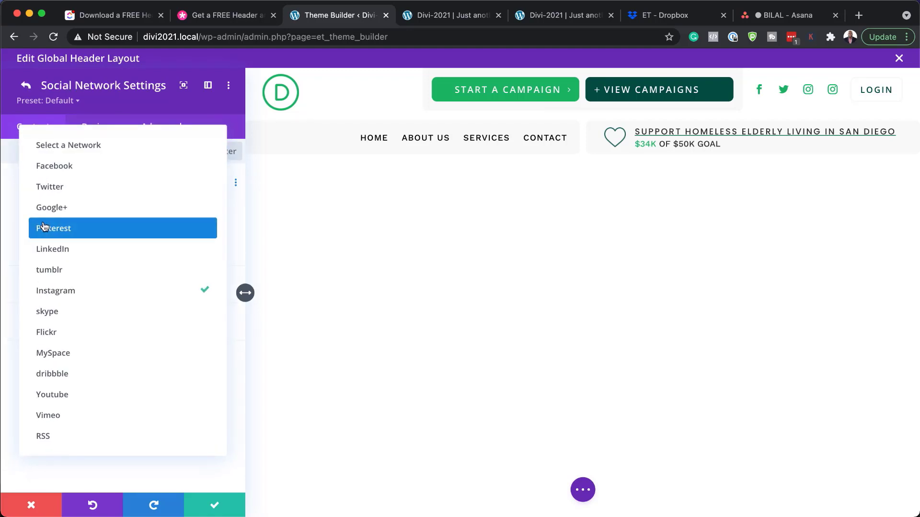
click(100, 312)
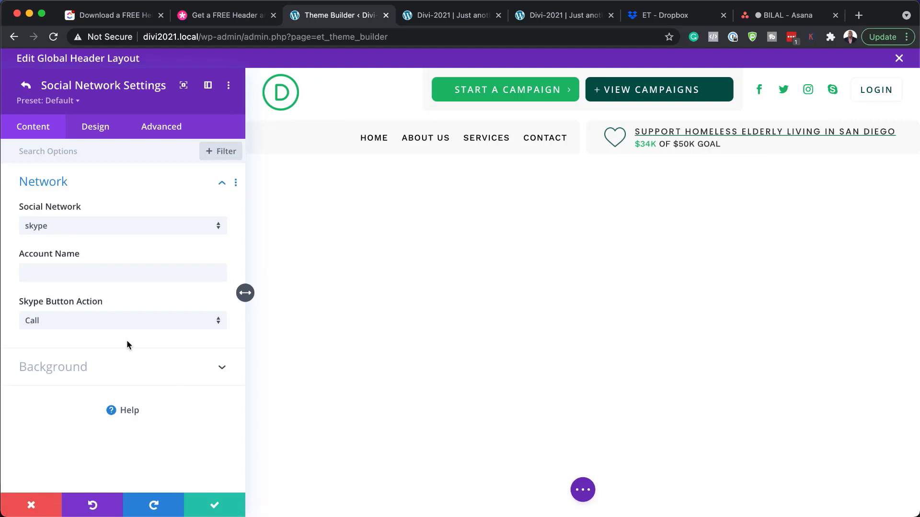
click(39, 273)
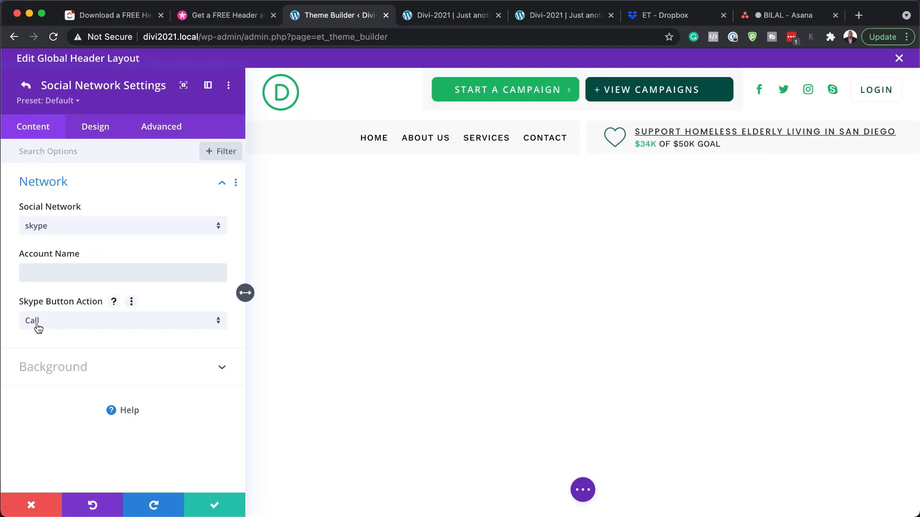
click(31, 506)
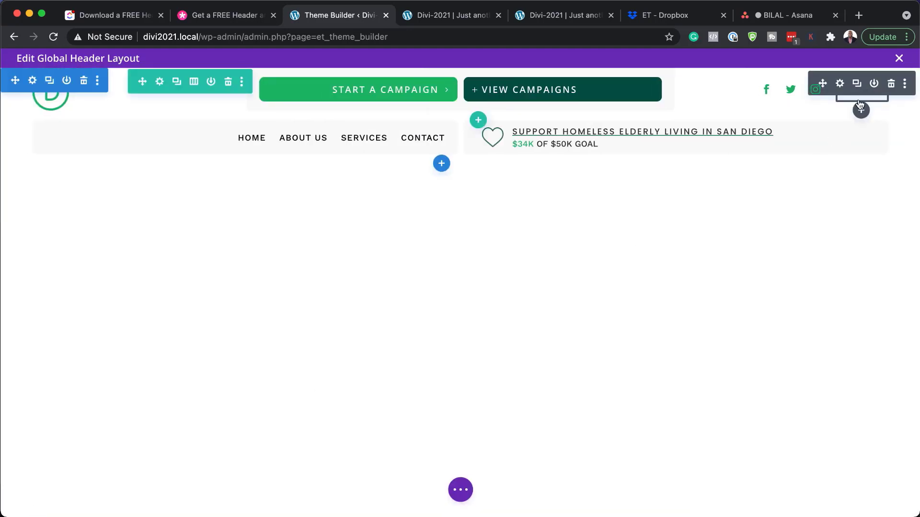
- Open the header Menu module's settings and keep Main Menu selected as its menu
drag(853, 95, 855, 96)
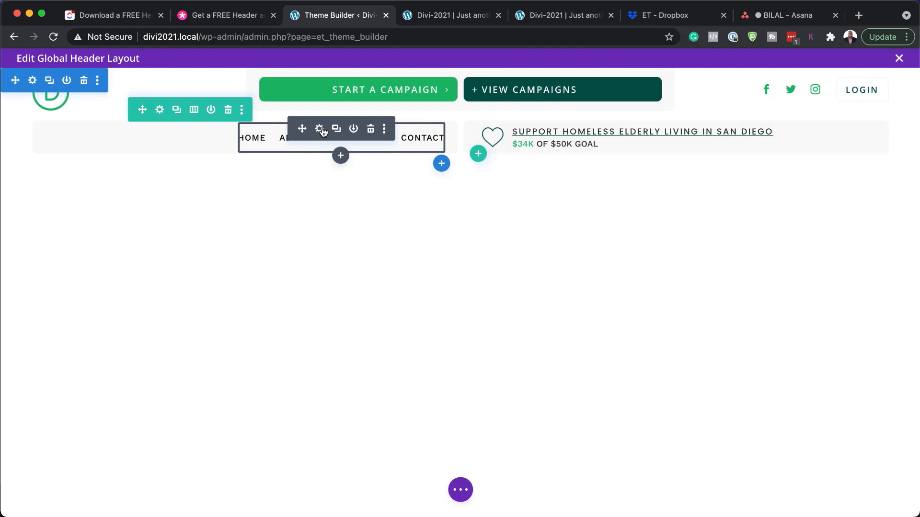
click(319, 129)
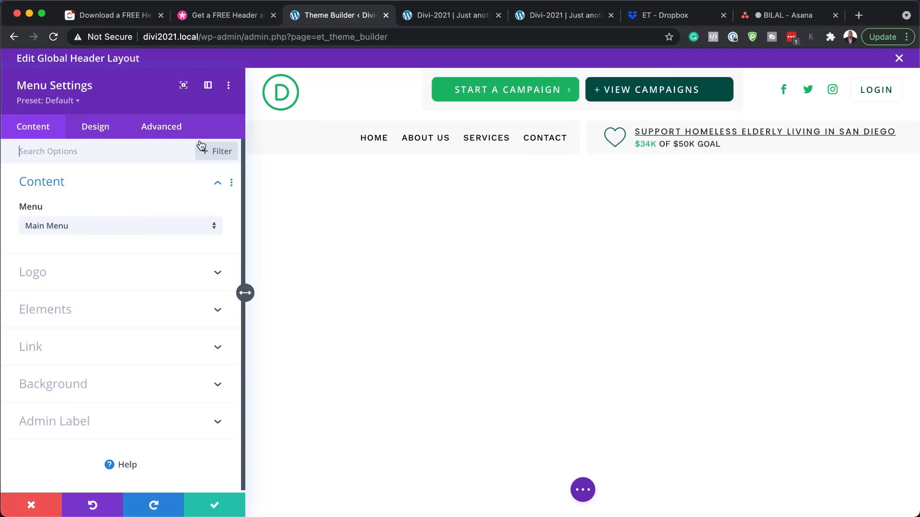
click(84, 230)
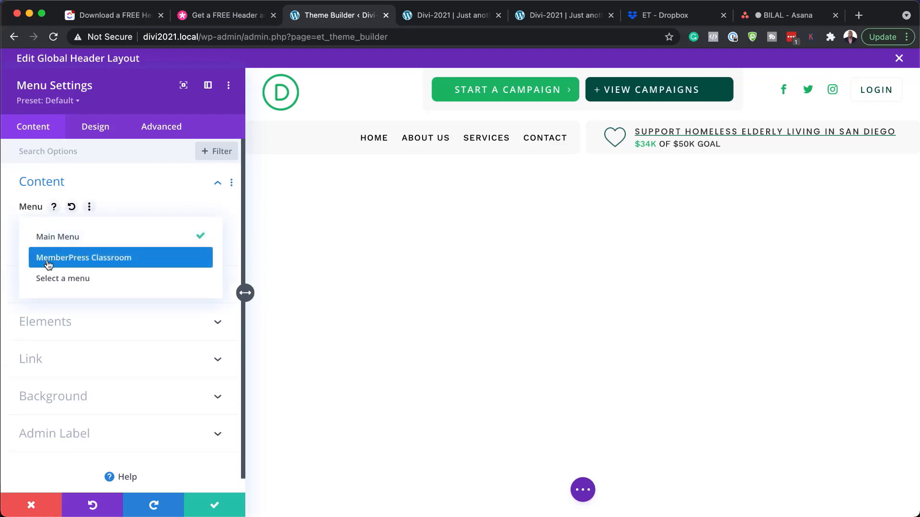
click(188, 210)
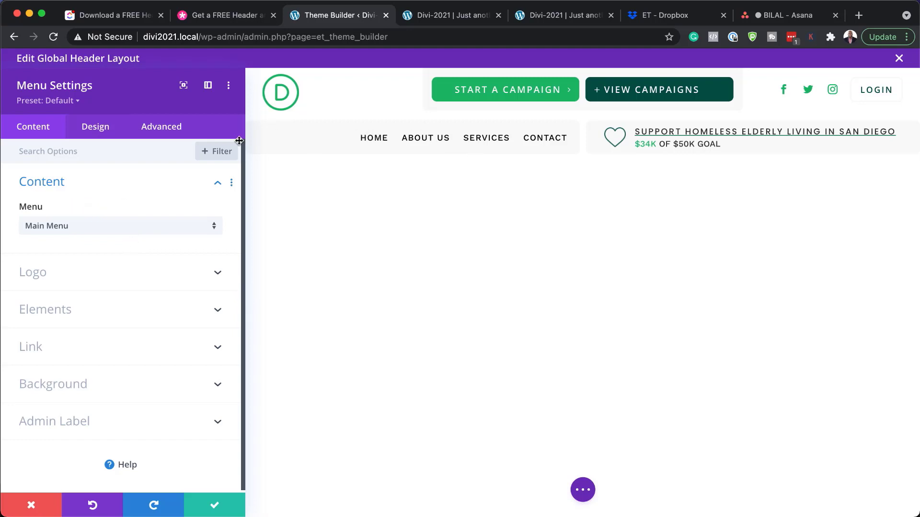
- Set the header menu text font to Poppins with Bold weight
click(105, 128)
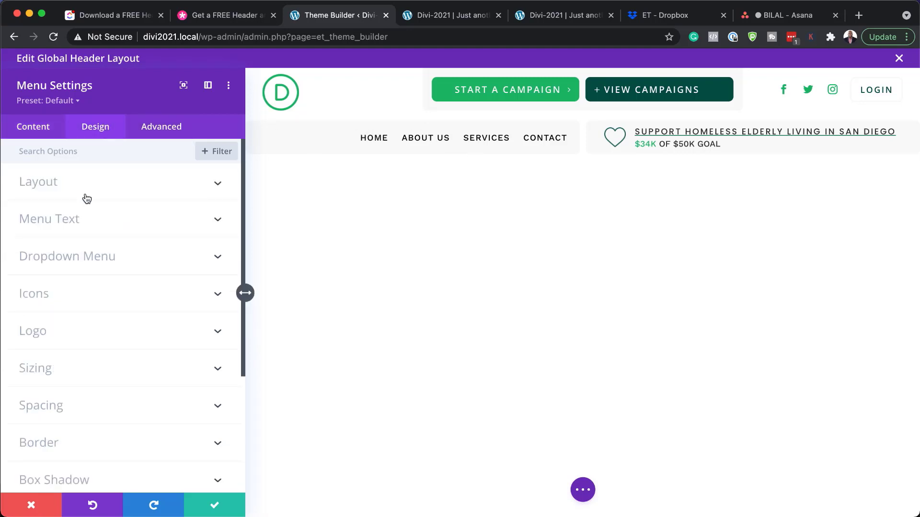
click(79, 226)
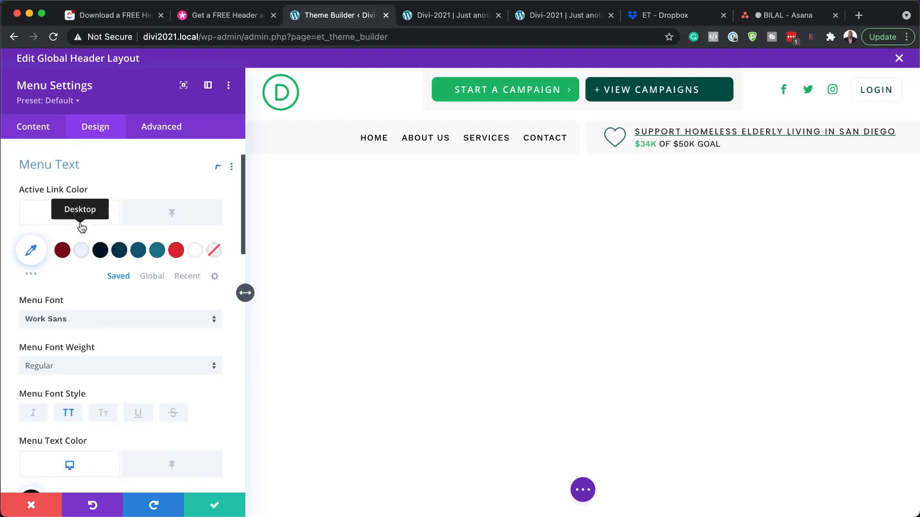
click(95, 312)
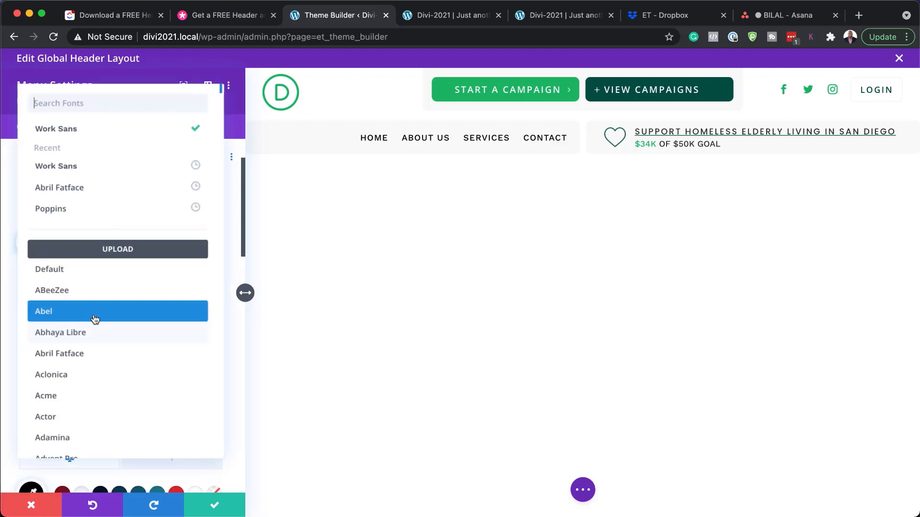
click(87, 216)
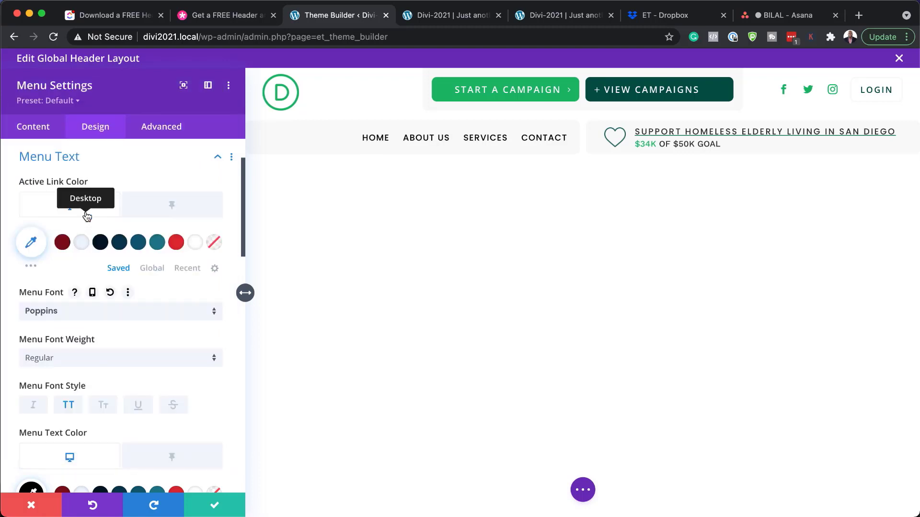
click(94, 363)
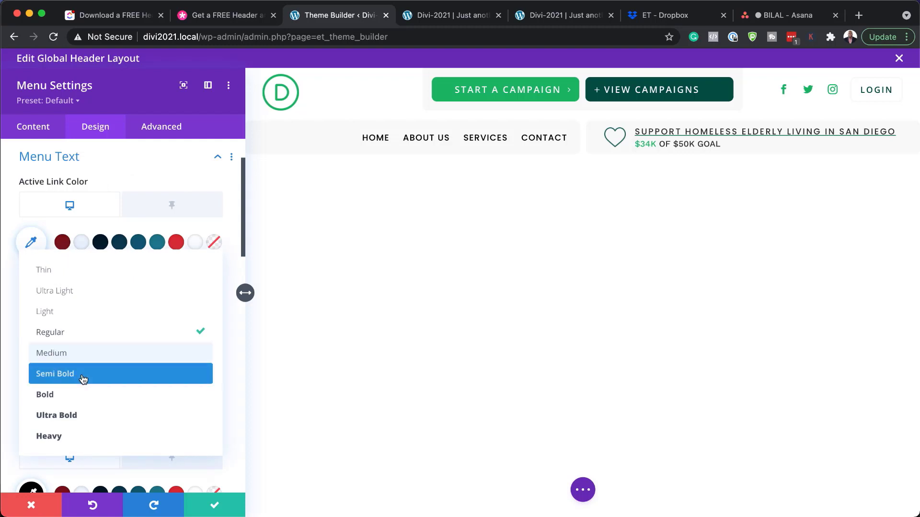
click(77, 394)
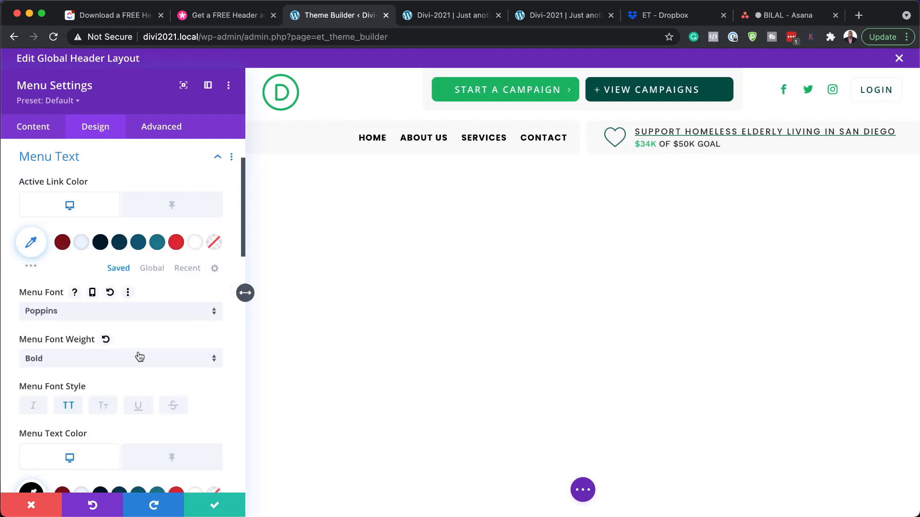
- Try red #de2b34, #1f5675 and #0a3a4e menu text colours, return to red, then discard the changes
scroll(139, 357, down, 5)
scroll(139, 352, down, 2)
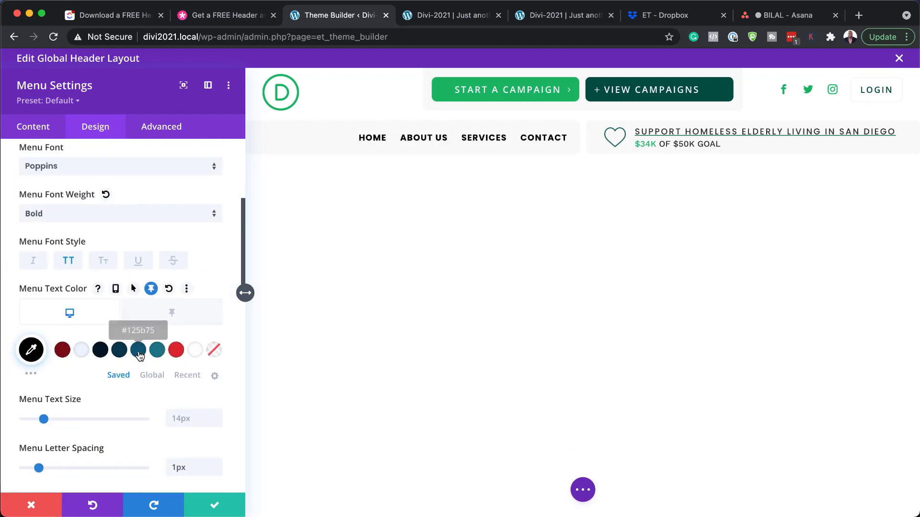
click(178, 356)
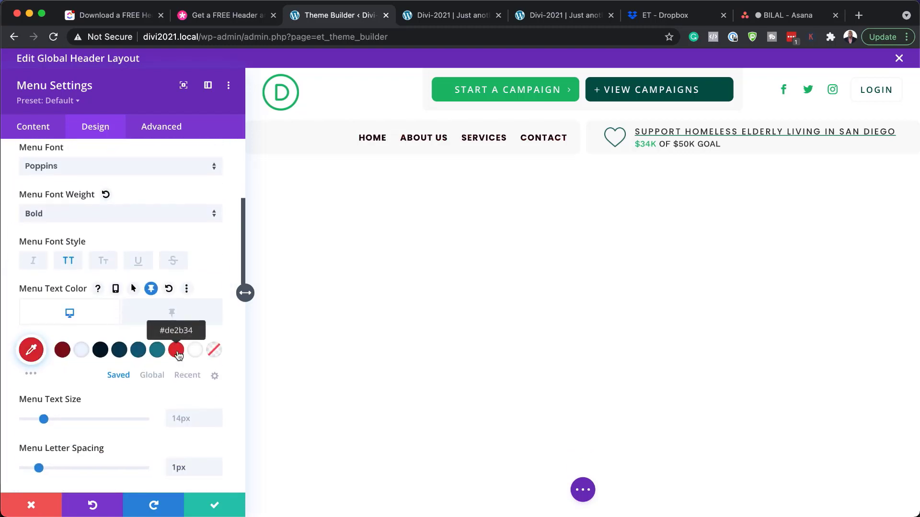
click(138, 354)
click(127, 357)
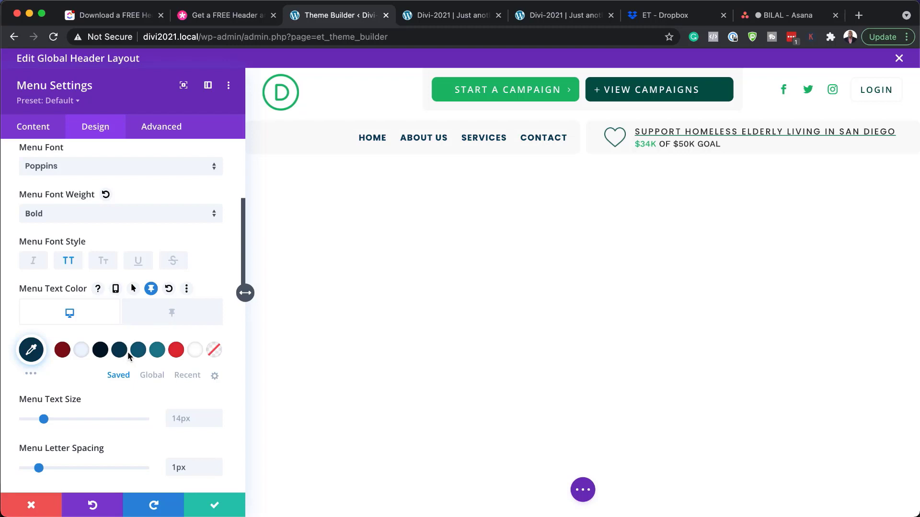
click(181, 354)
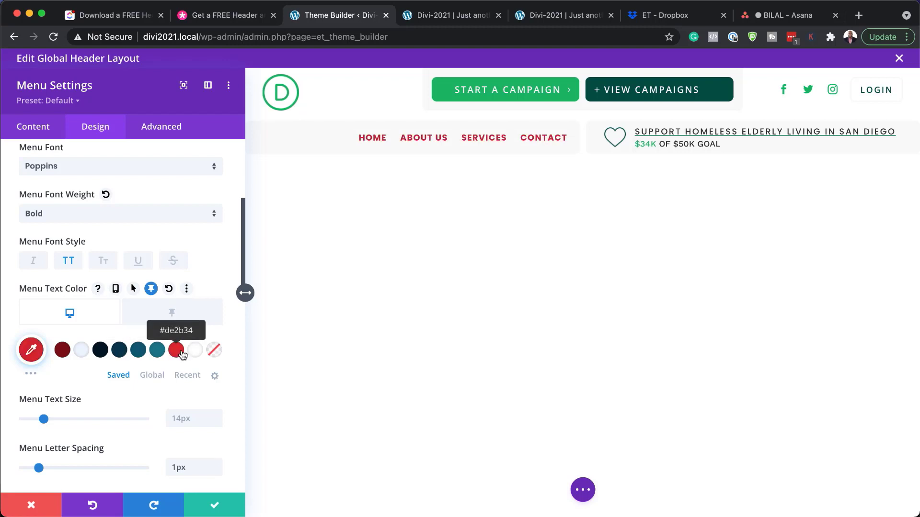
click(32, 507)
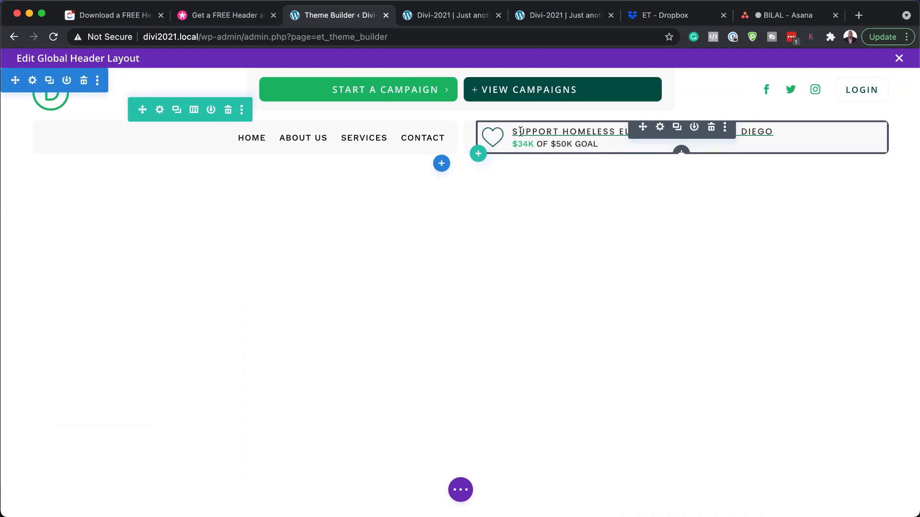
- Open the donation blurb's settings, select its title and body text, and bring up the Choose an Image library
click(660, 127)
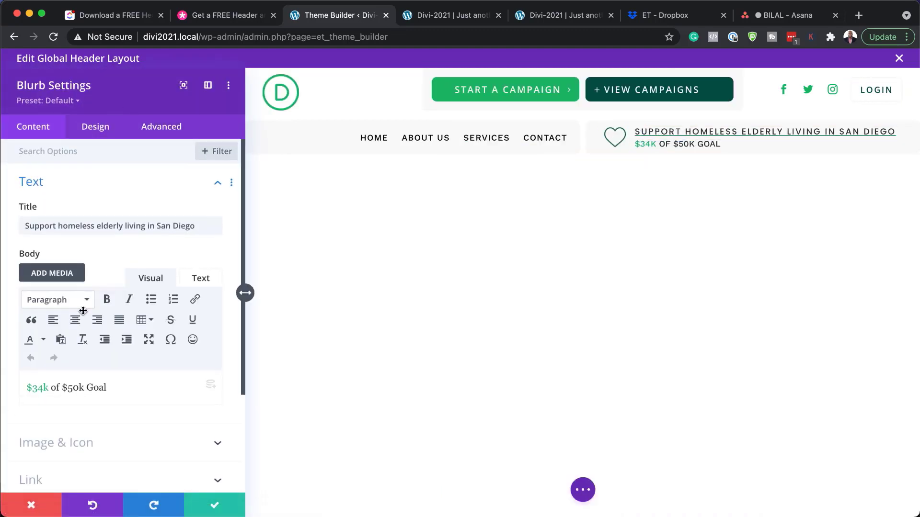
drag(25, 226, 201, 221)
scroll(158, 407, down, 2)
drag(108, 349, 27, 348)
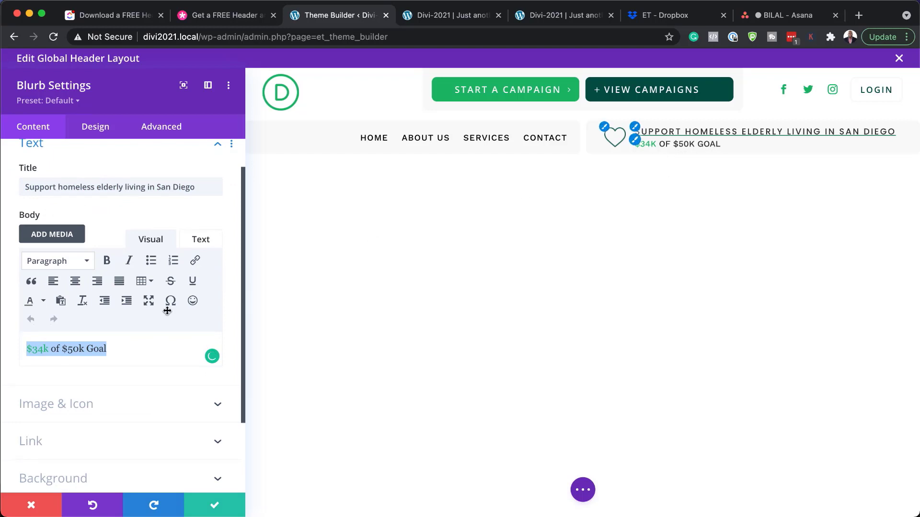
scroll(122, 413, down, 1)
click(89, 404)
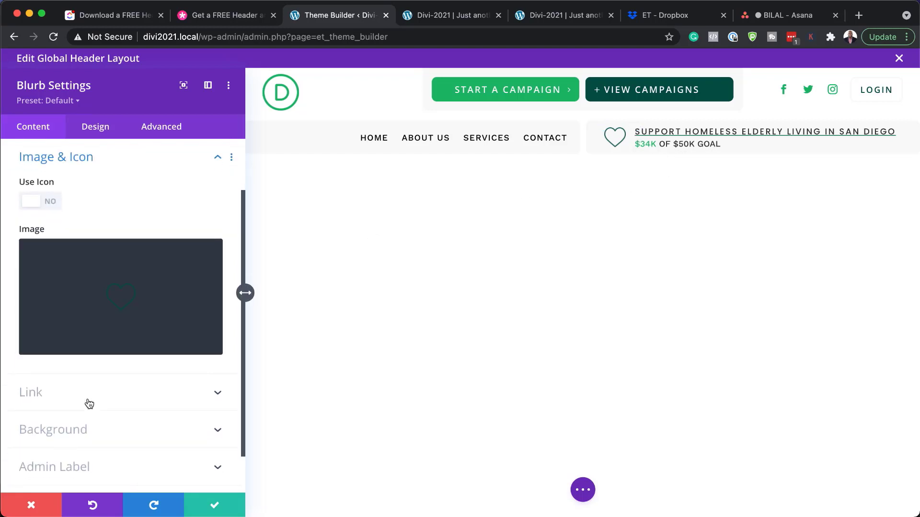
mouse_move(149, 291)
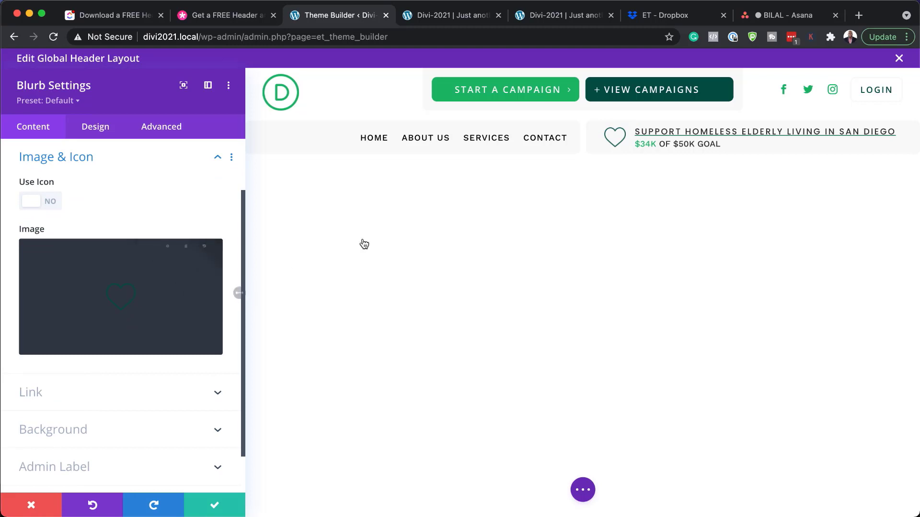
click(147, 302)
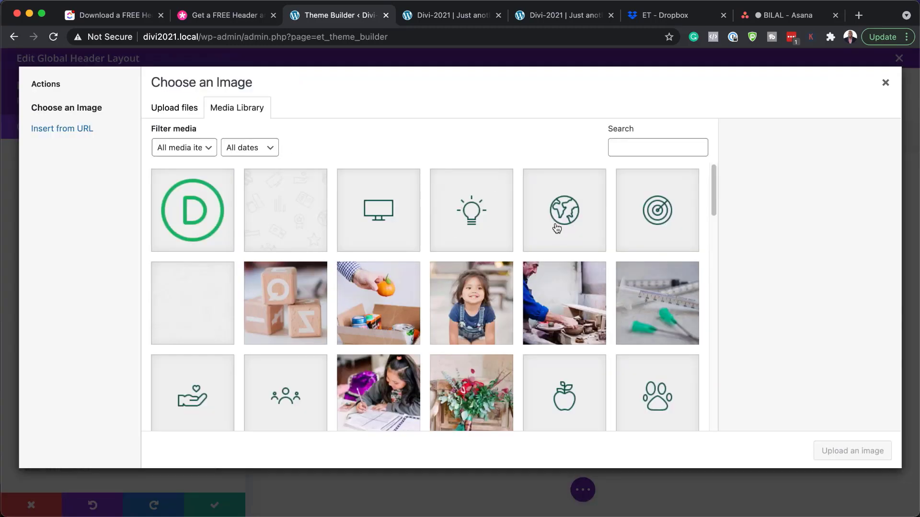
- Set the lightbulb image as the donation blurb's image and save the blurb
click(480, 221)
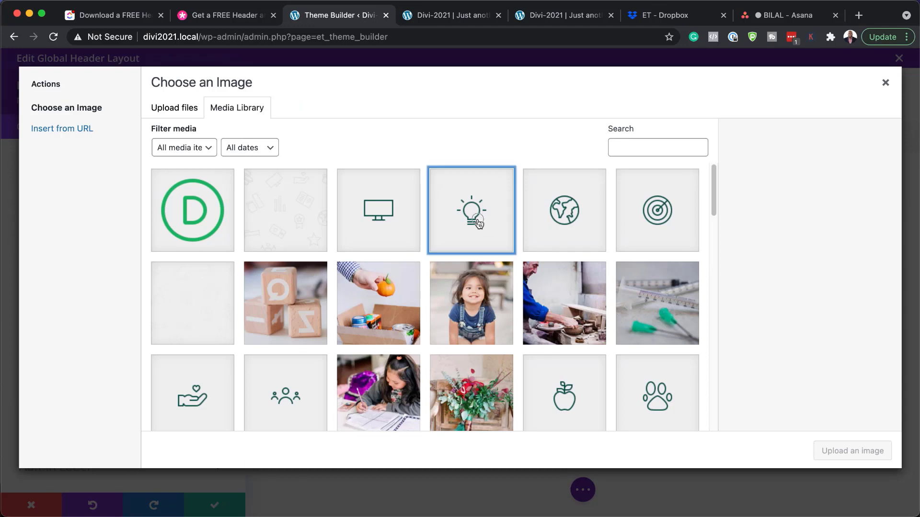
click(852, 451)
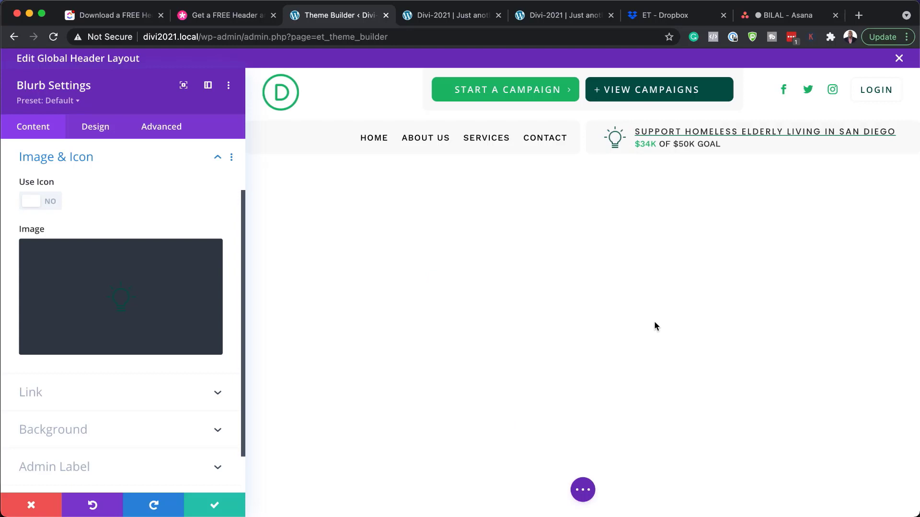
scroll(116, 450, down, 1)
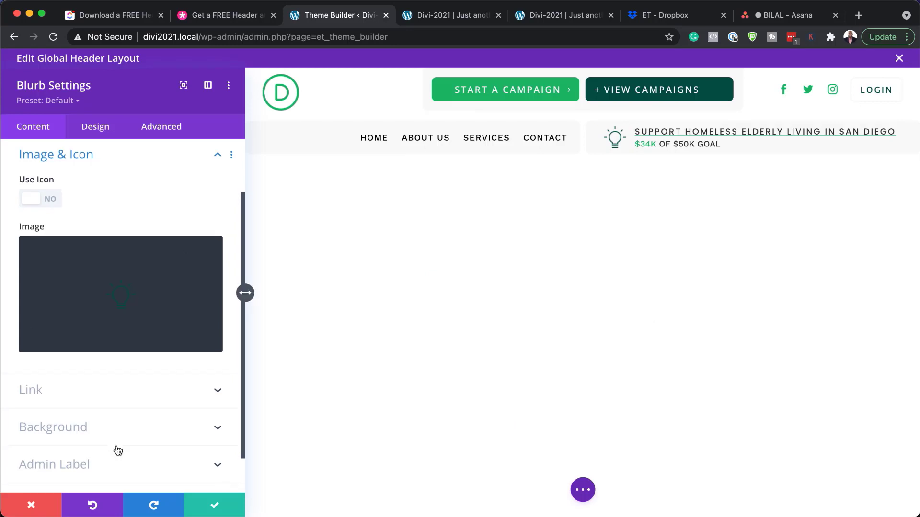
click(214, 507)
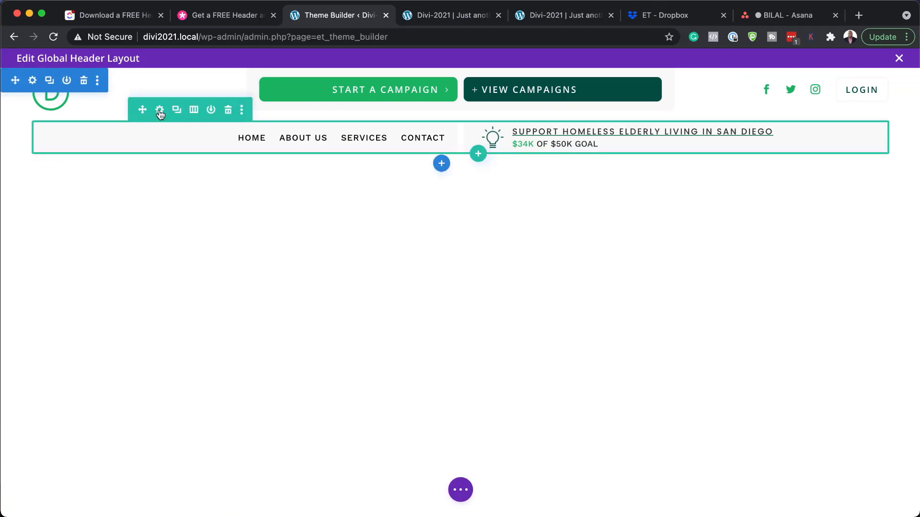
click(160, 111)
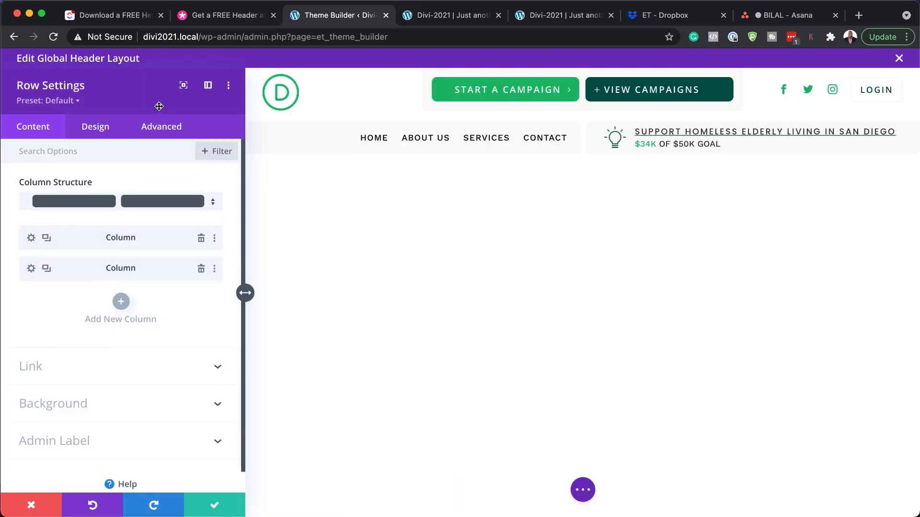
click(32, 238)
click(60, 320)
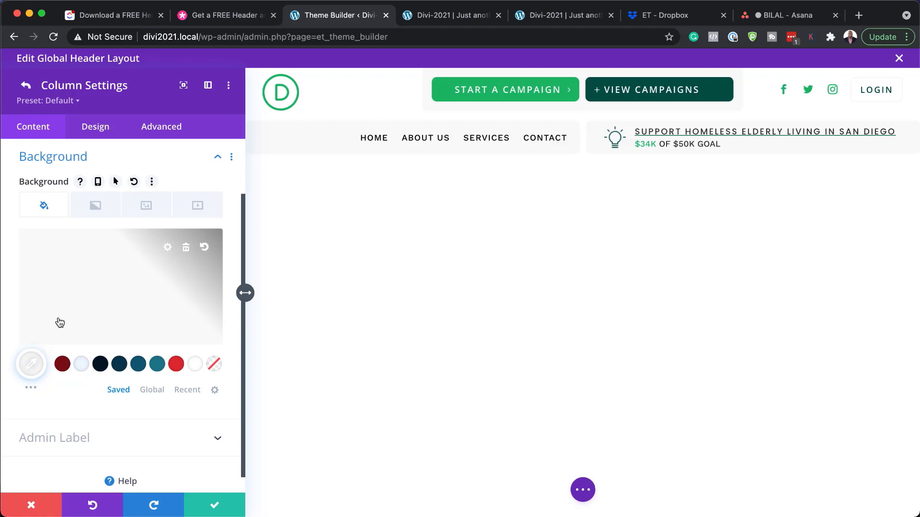
click(88, 371)
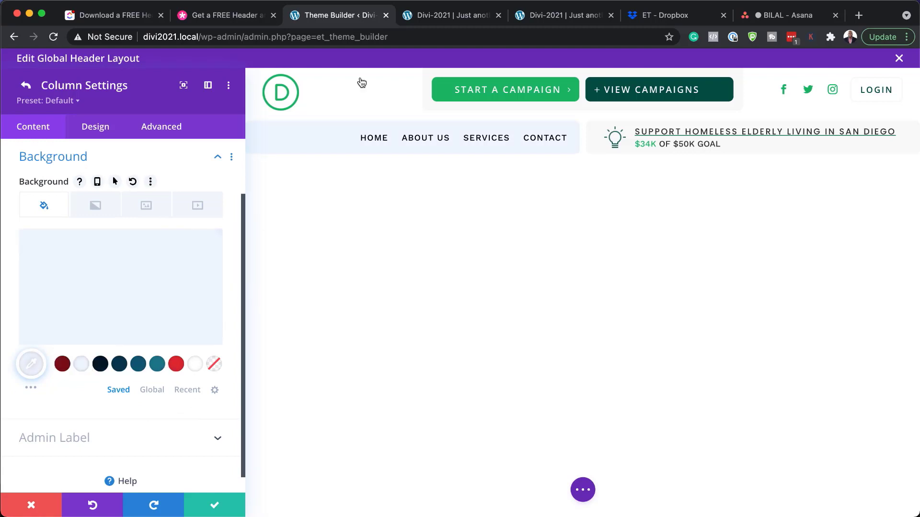
click(180, 368)
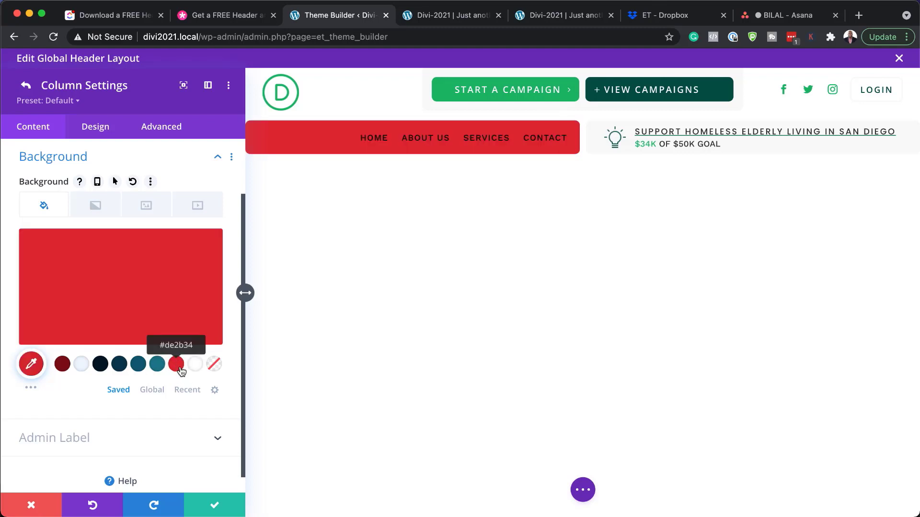
click(78, 367)
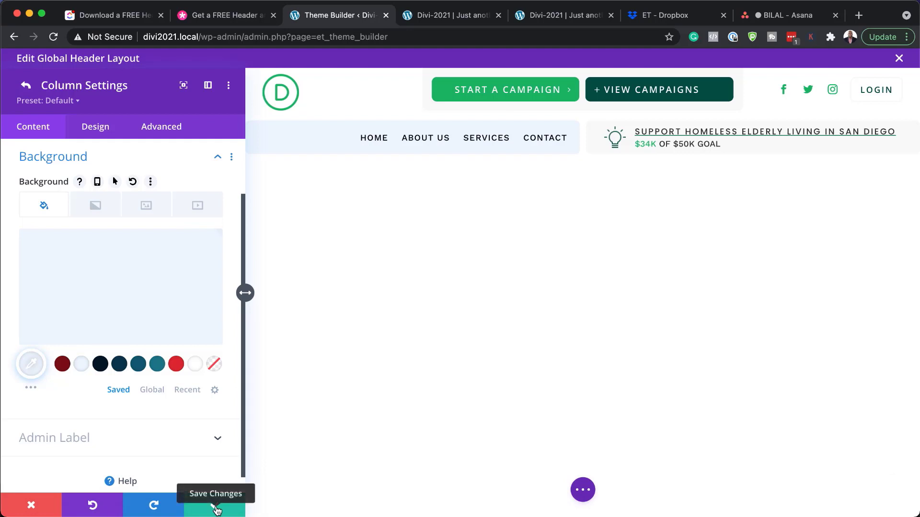
click(32, 506)
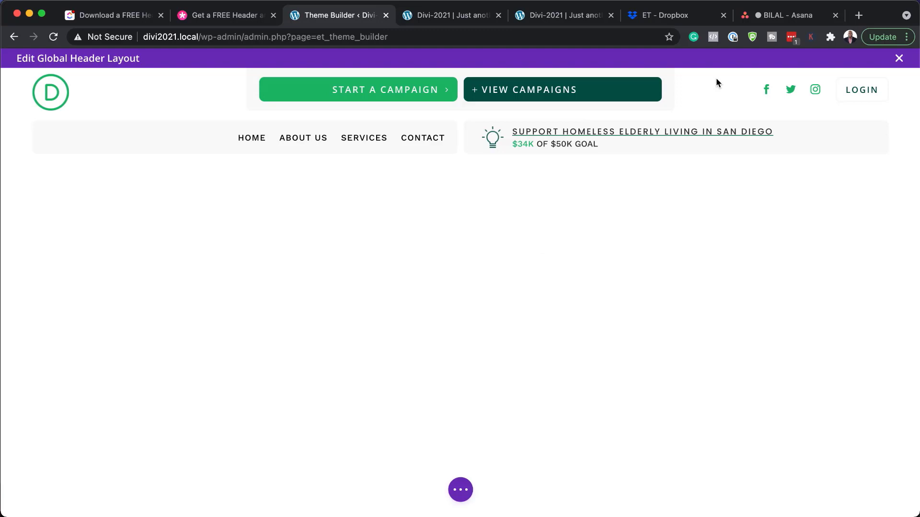
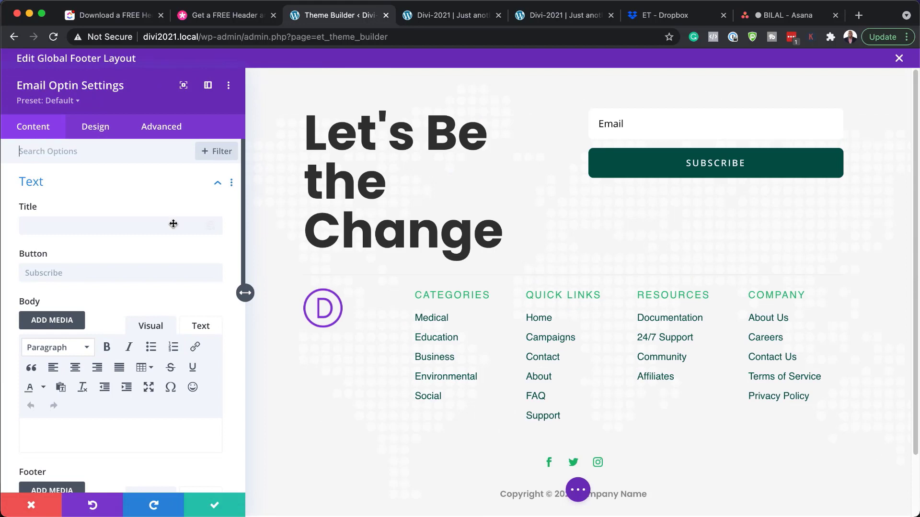
- Confirm the signup form's email service is still MailChimp, then expand the Success Action settings
click(79, 276)
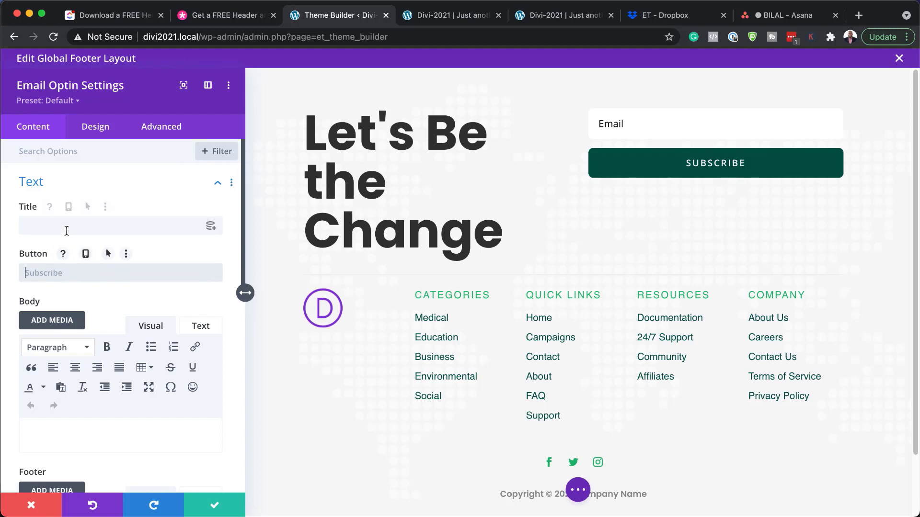
scroll(136, 292, down, 3)
scroll(137, 295, down, 8)
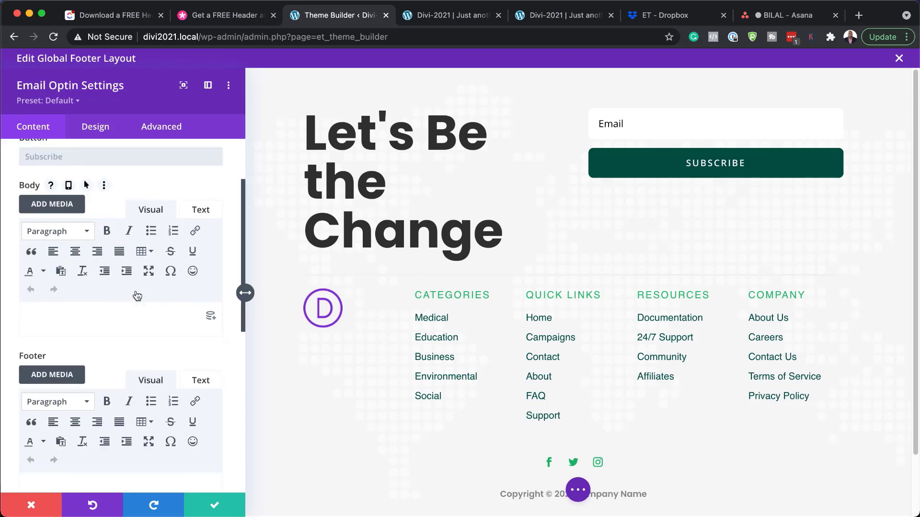
scroll(137, 293, down, 3)
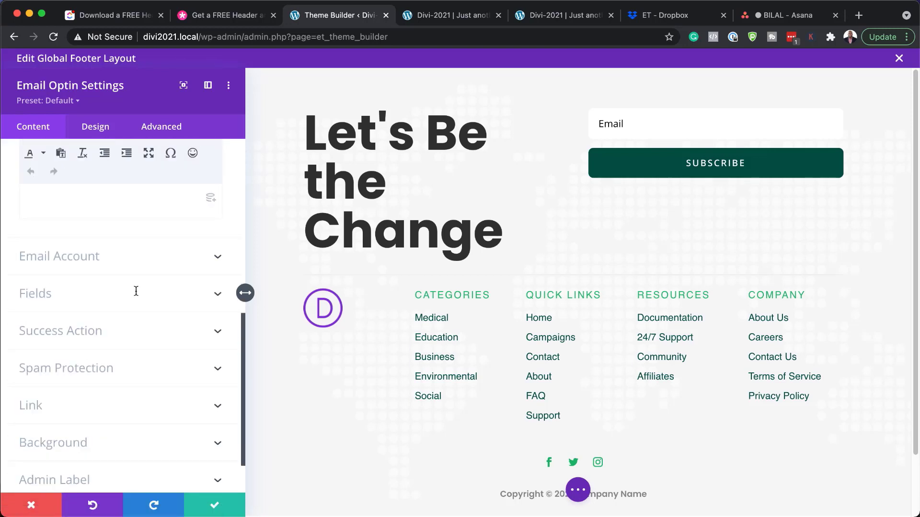
click(89, 258)
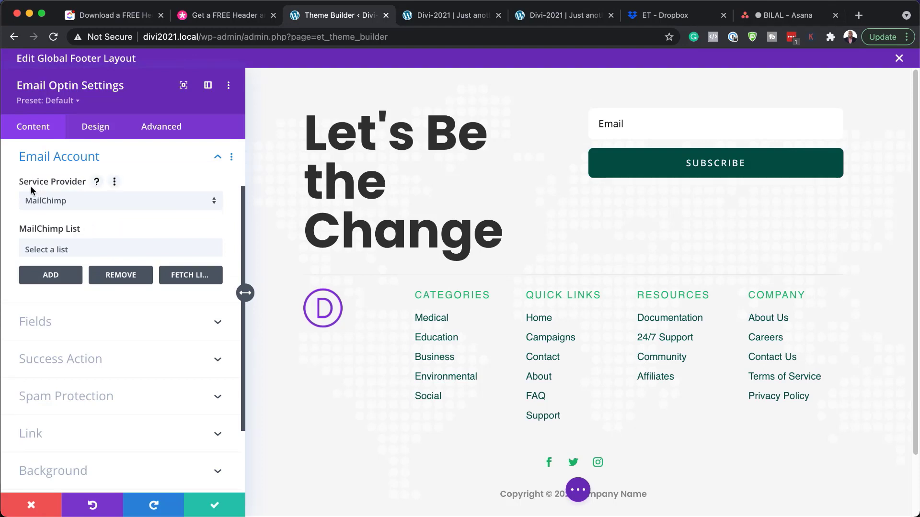
click(82, 200)
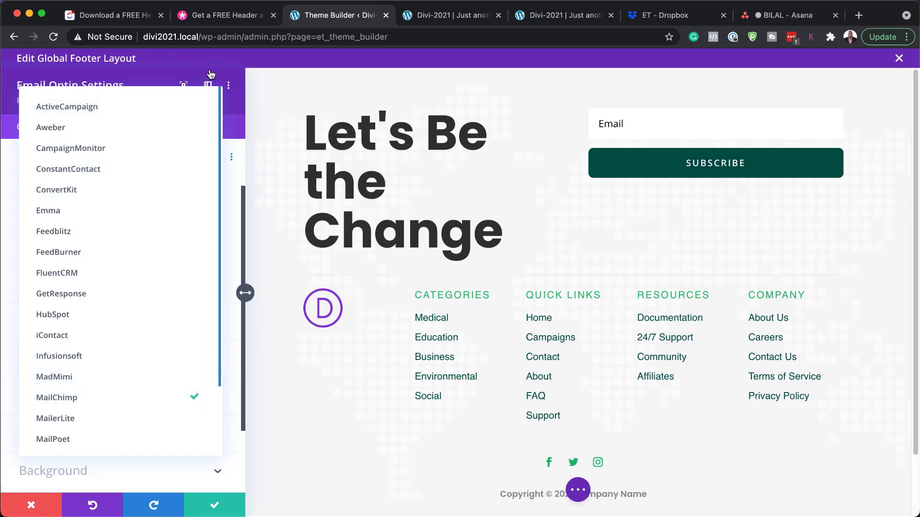
key(Escape)
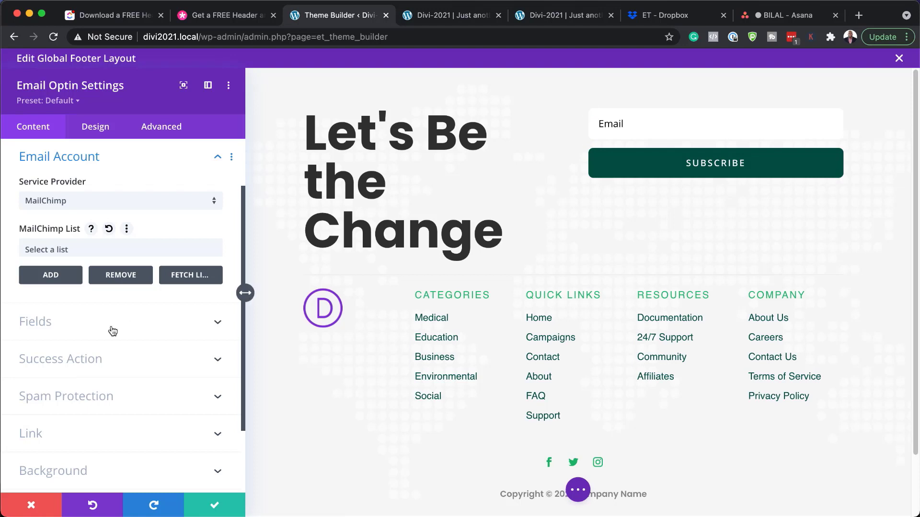
click(98, 364)
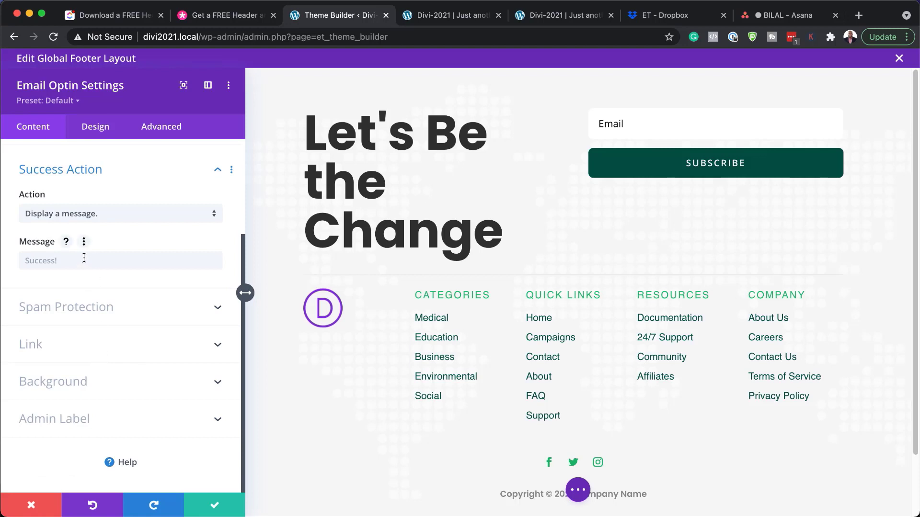
- Set the success action to 'Redirect to a custom URL.' and clear the '#' redirect address
click(25, 260)
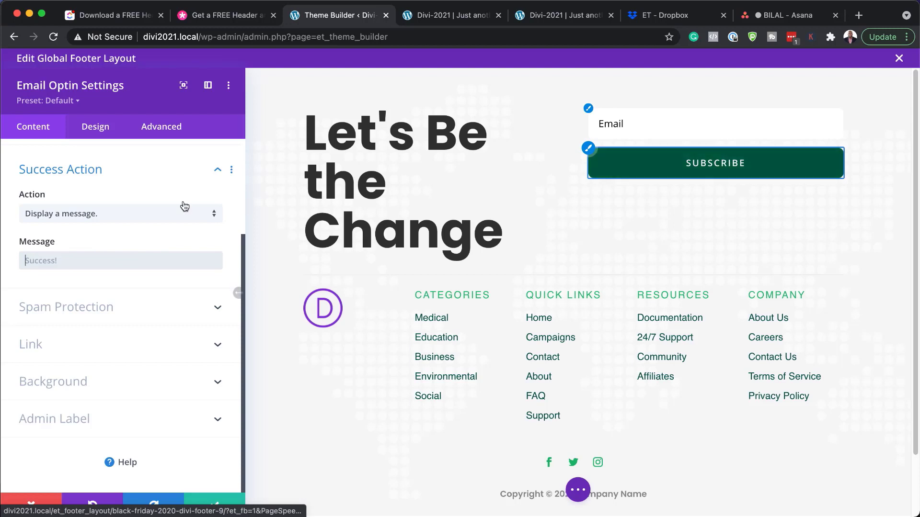
click(132, 214)
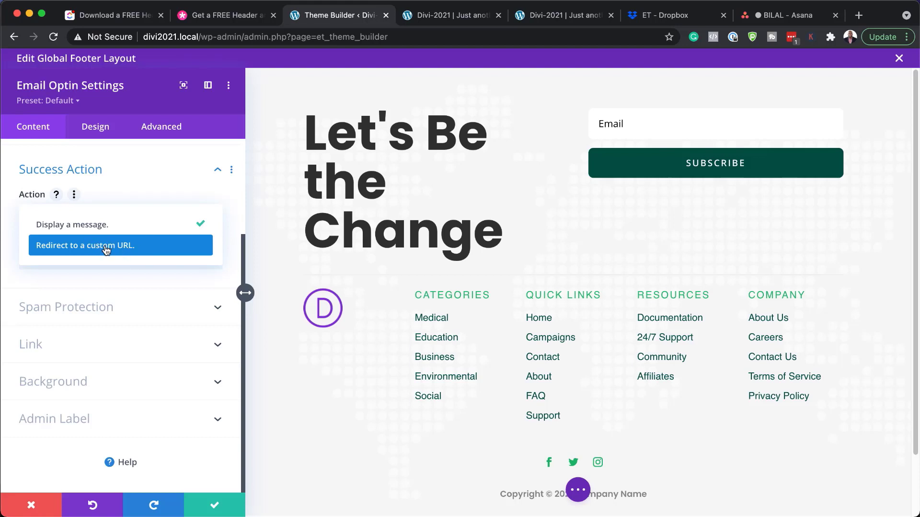
click(123, 245)
click(60, 261)
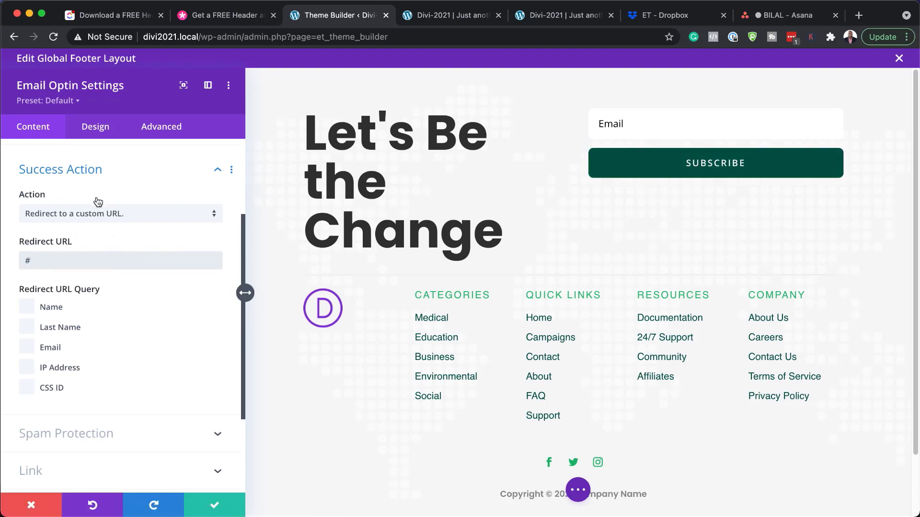
click(71, 259)
key(BackSpace)
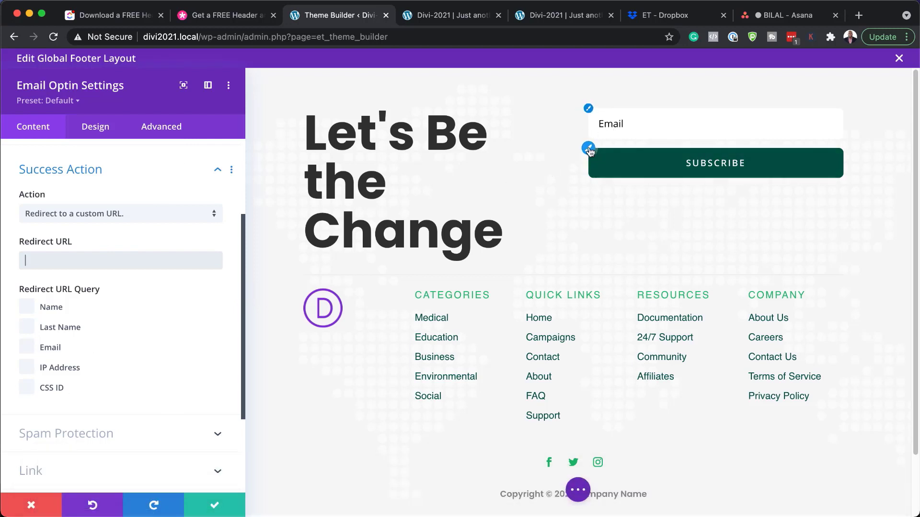
click(589, 149)
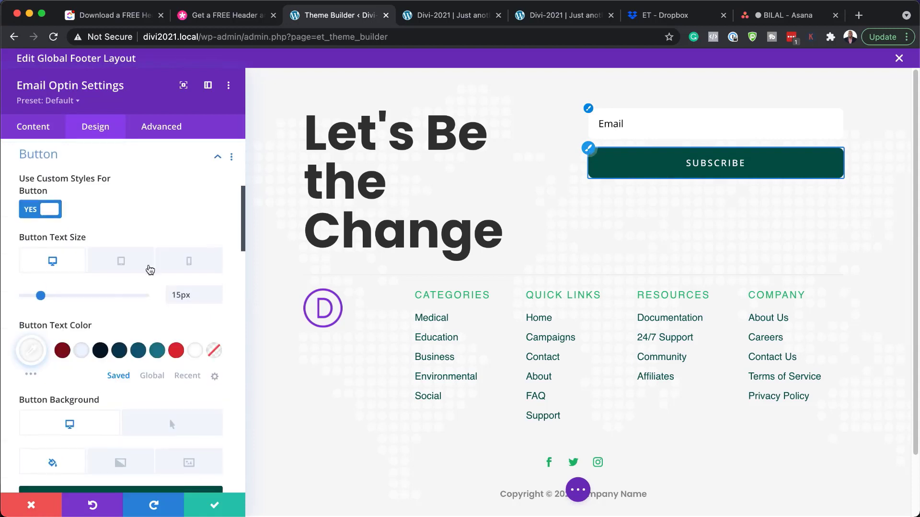
- Try a red background with dark teal text on the Subscribe button, then discard those changes
scroll(82, 409, down, 2)
scroll(83, 417, down, 2)
scroll(81, 418, down, 2)
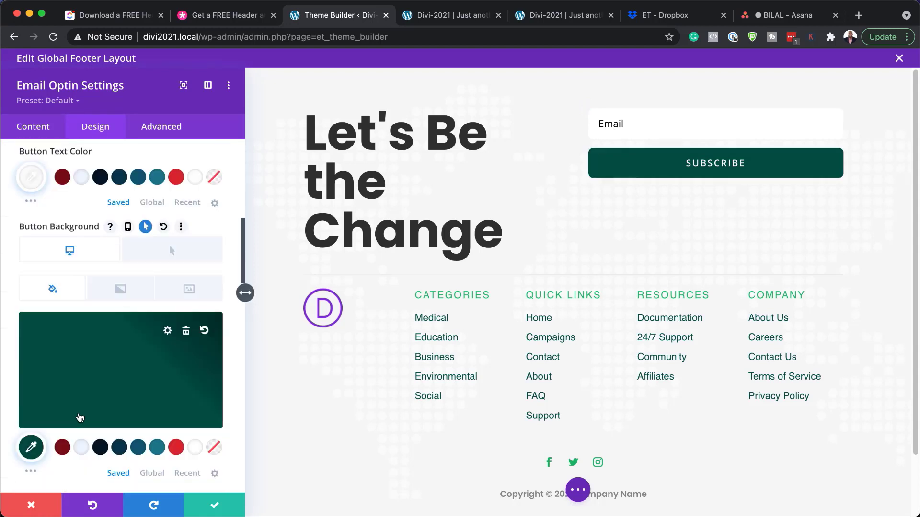
click(175, 447)
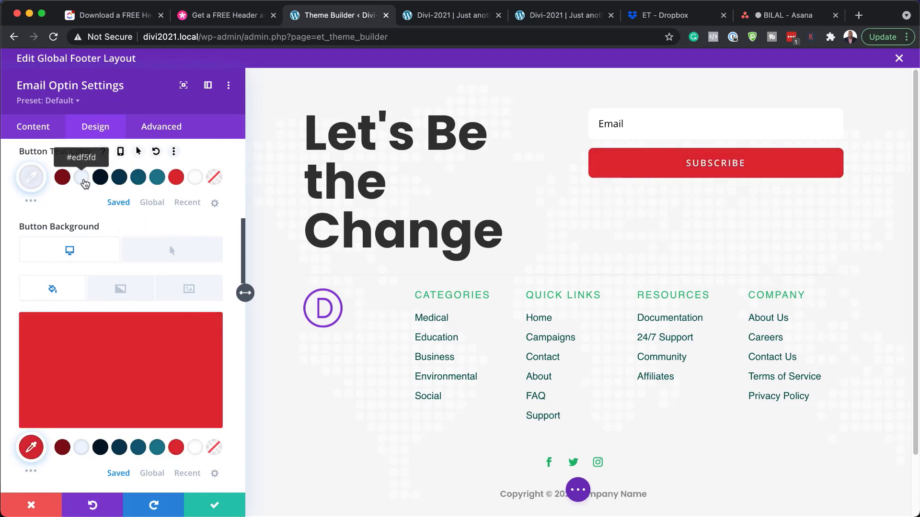
click(119, 179)
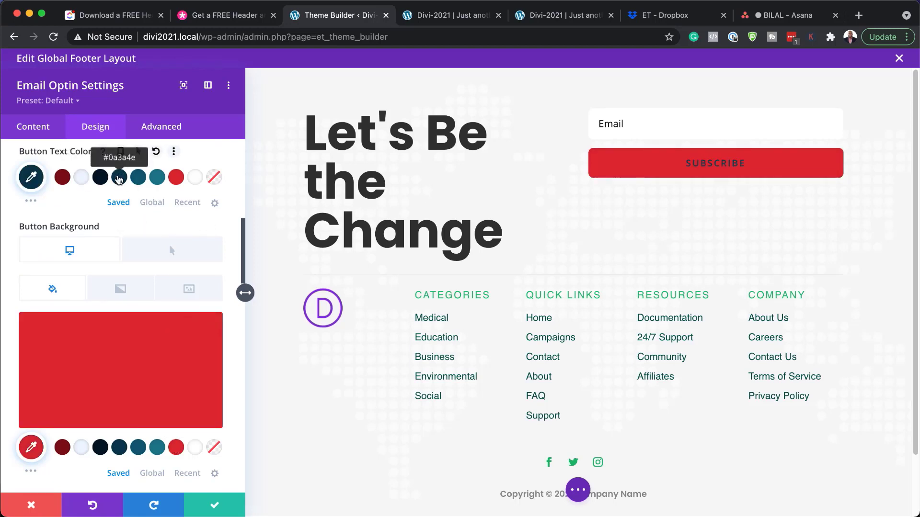
click(31, 505)
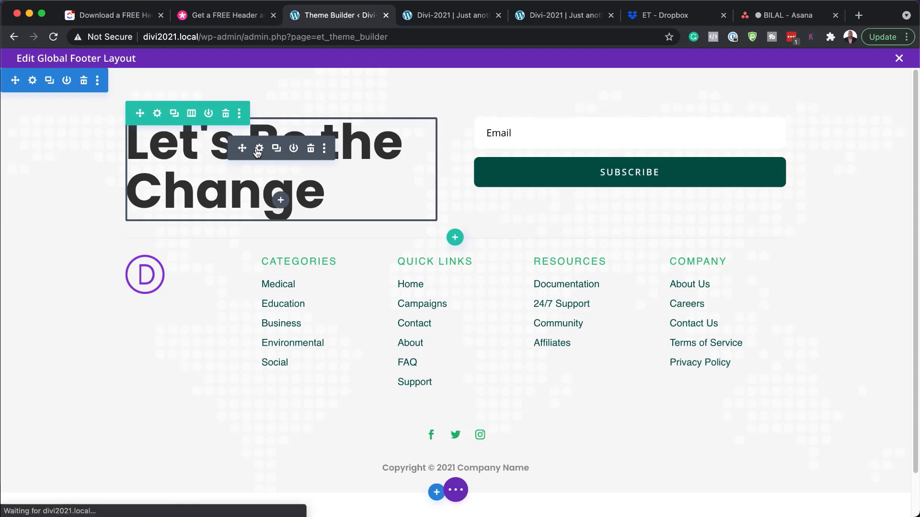
- Open the 'Let's Be the Change' heading's design options and enable per-device heading text sizes
click(259, 149)
drag(28, 346, 187, 348)
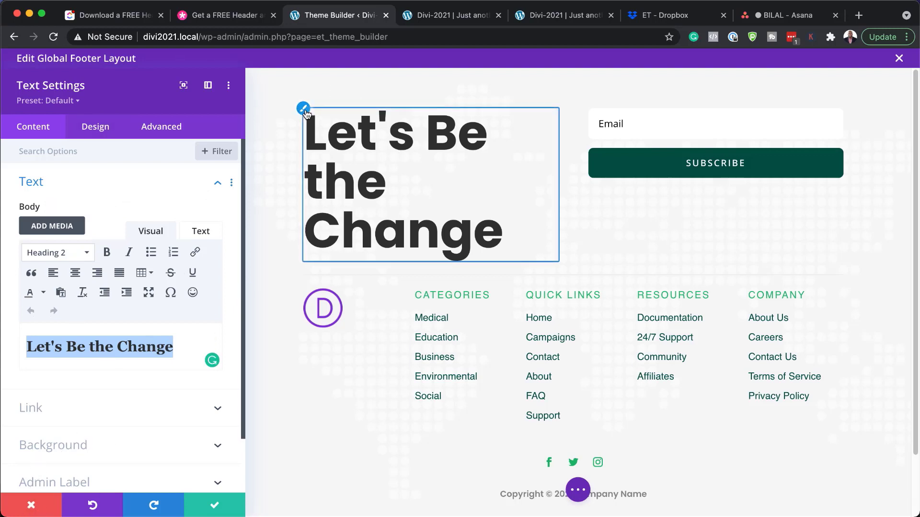
click(303, 110)
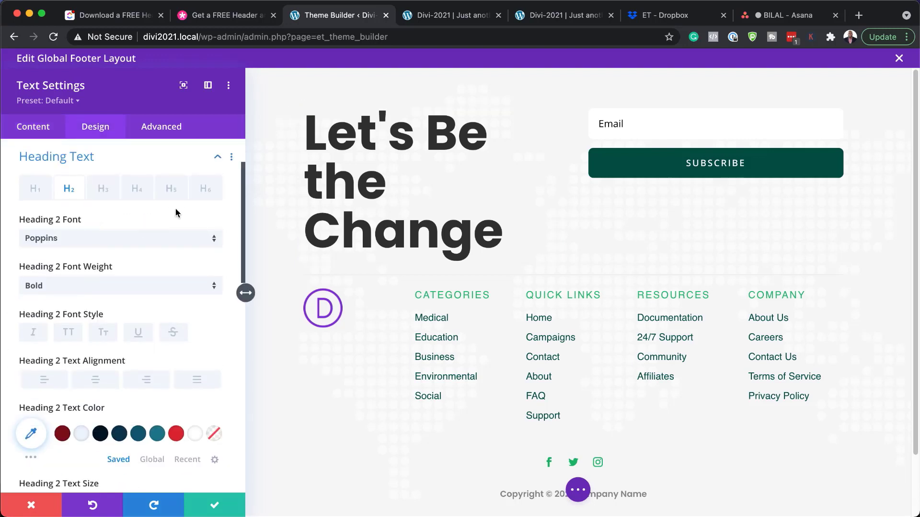
scroll(122, 431, down, 2)
click(127, 432)
scroll(128, 433, down, 1)
scroll(127, 432, down, 1)
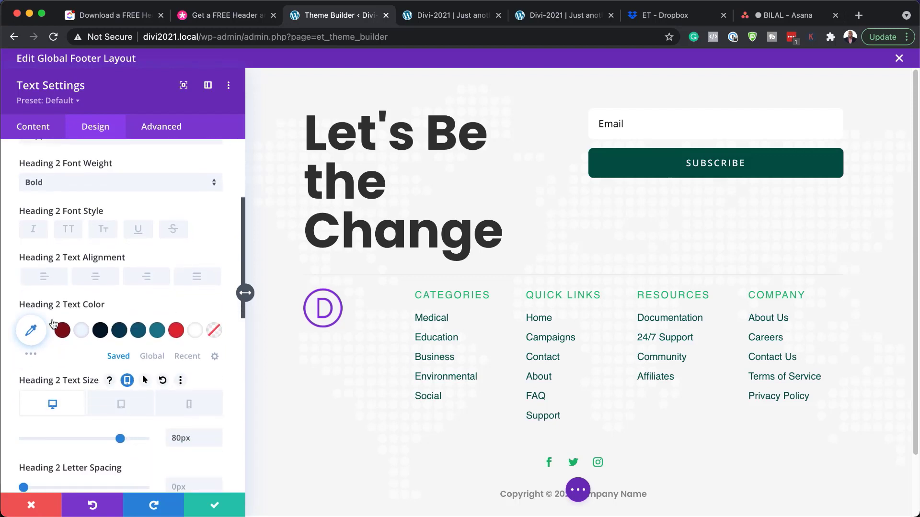
- Trial a red colour and smaller text size on the heading, then discard both changes
click(177, 331)
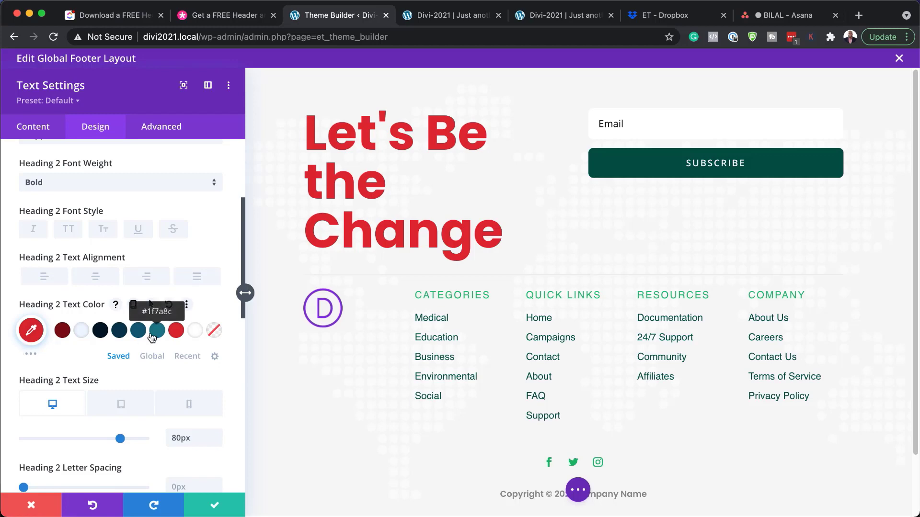
scroll(120, 430, down, 1)
drag(118, 427, 99, 427)
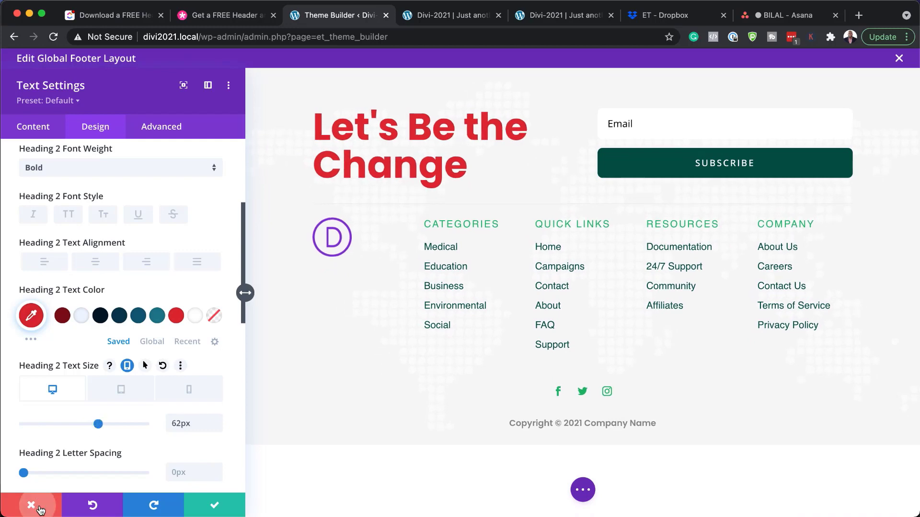
click(31, 504)
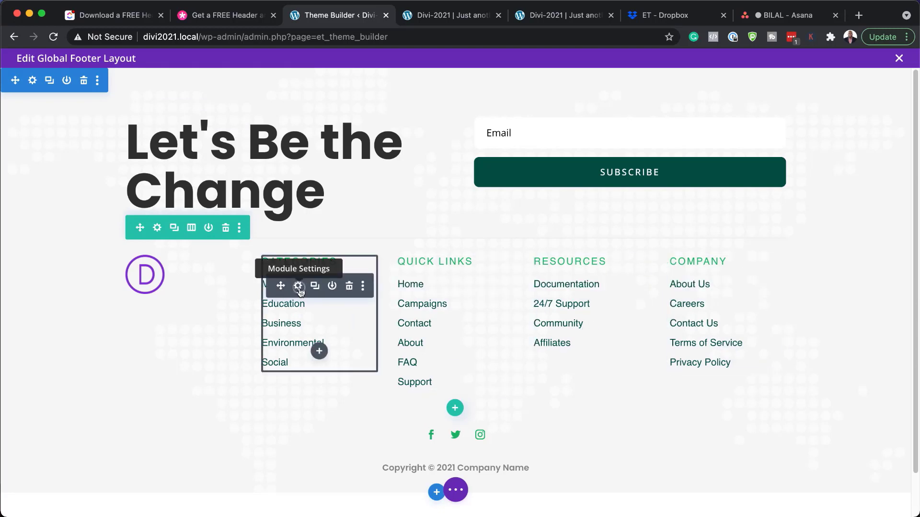
click(298, 286)
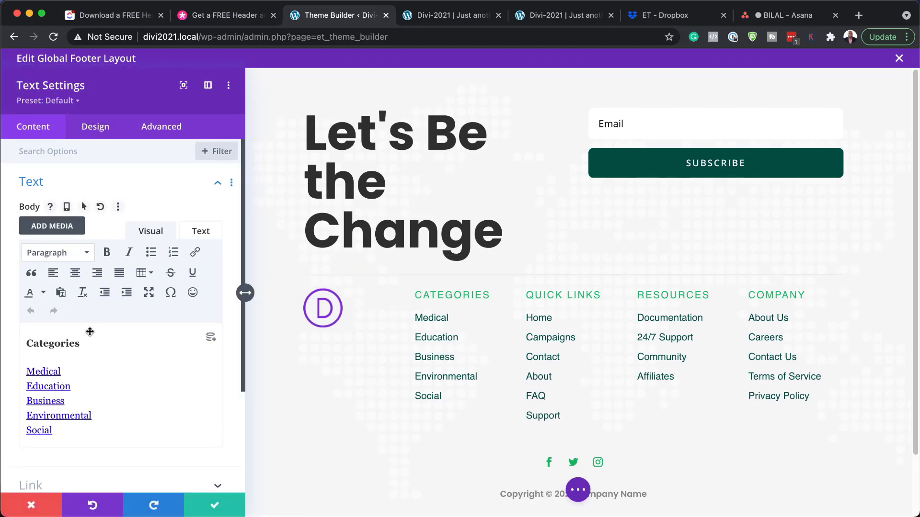
drag(79, 343, 26, 340)
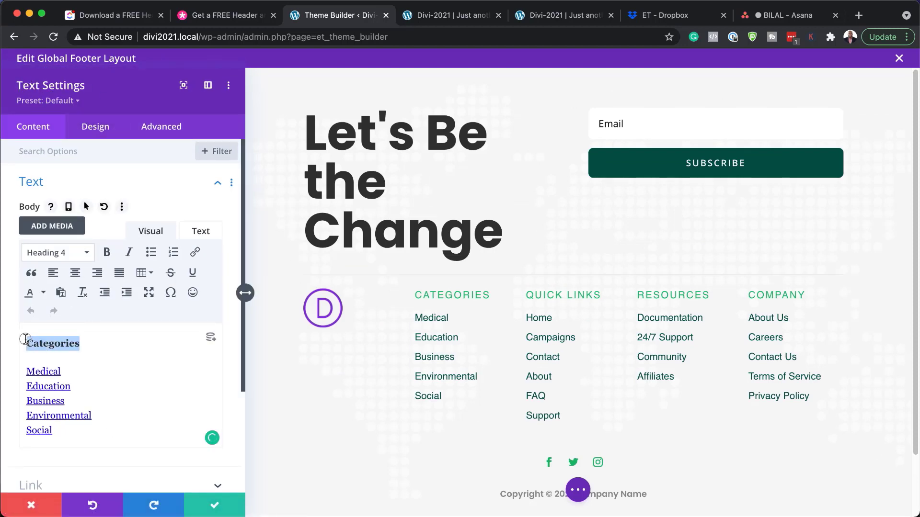
drag(67, 371, 13, 369)
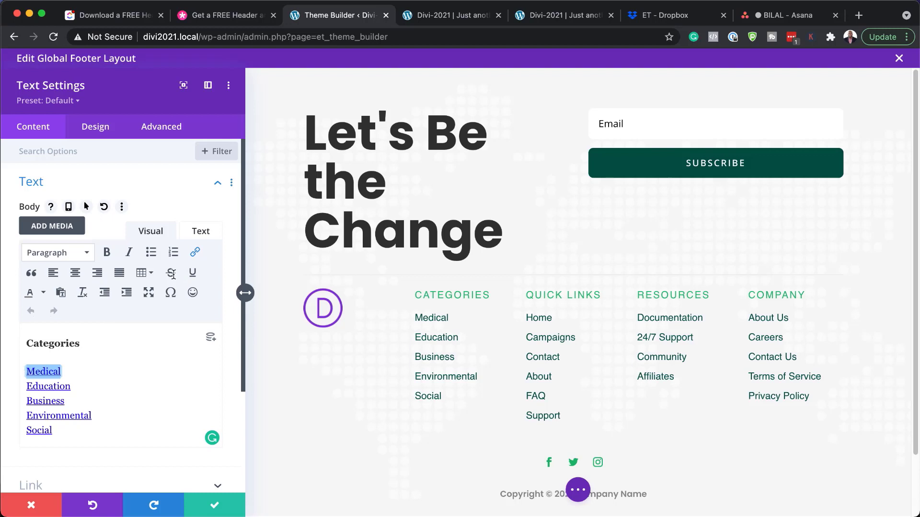
click(196, 253)
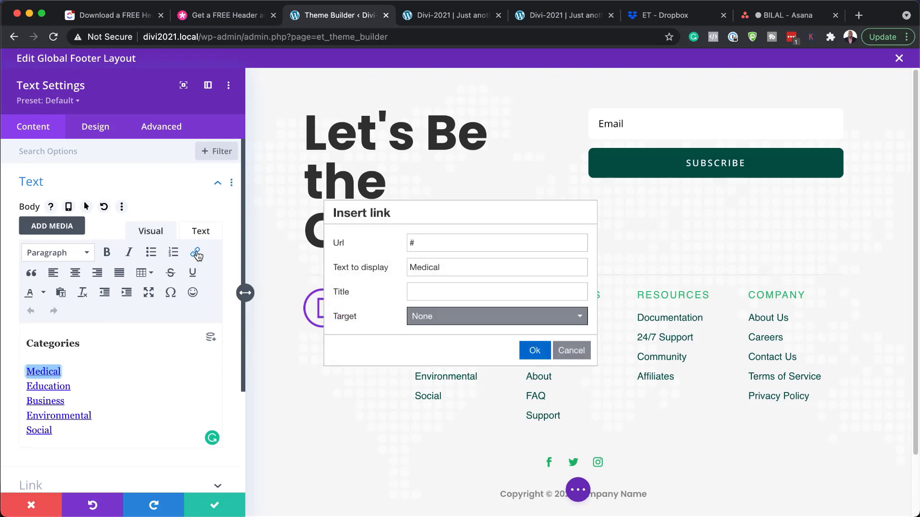
drag(437, 242, 383, 245)
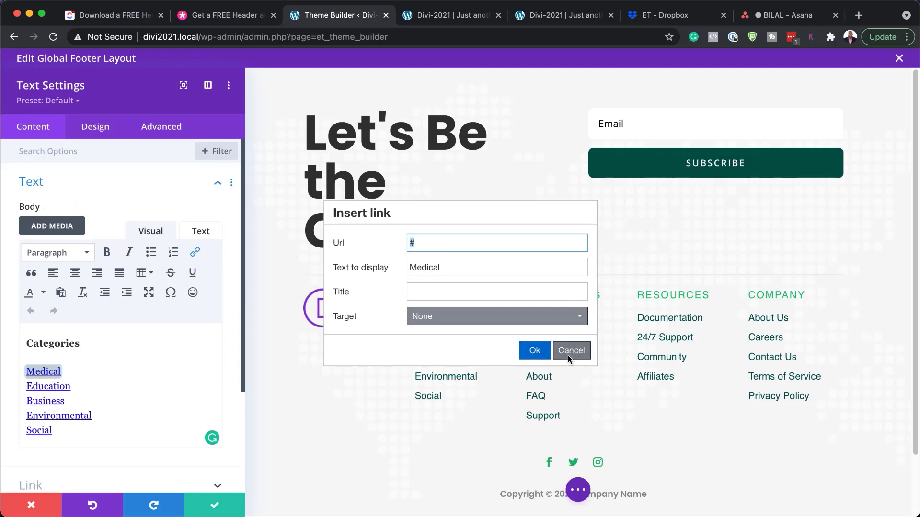
click(570, 351)
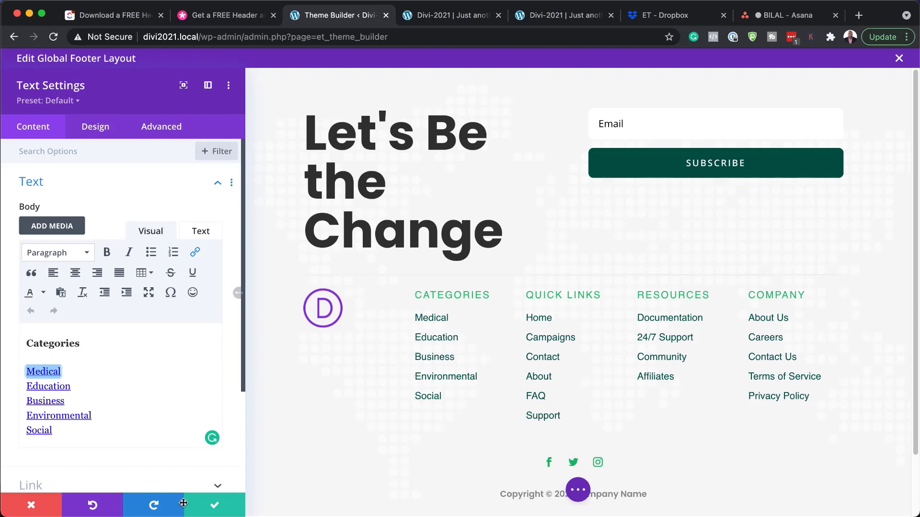
click(217, 508)
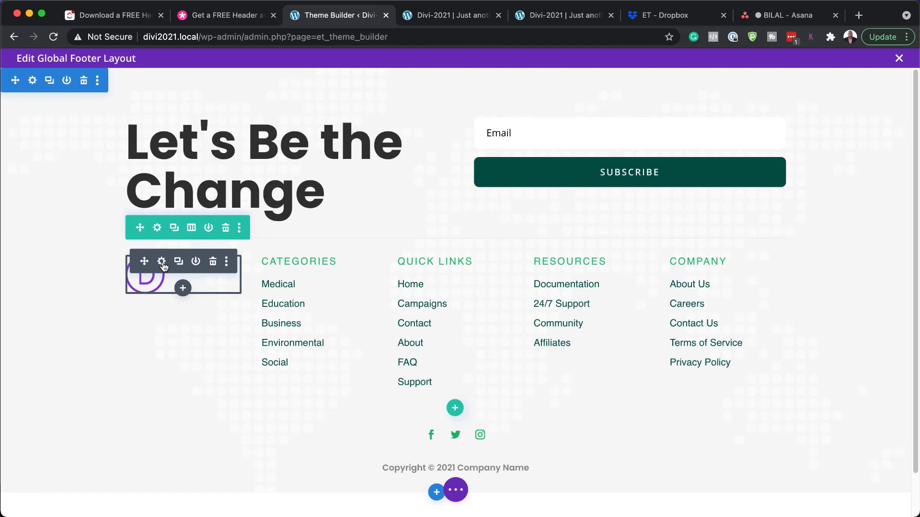
- Inspect the footer logo image settings, close them, and exit the footer layout editor
click(162, 262)
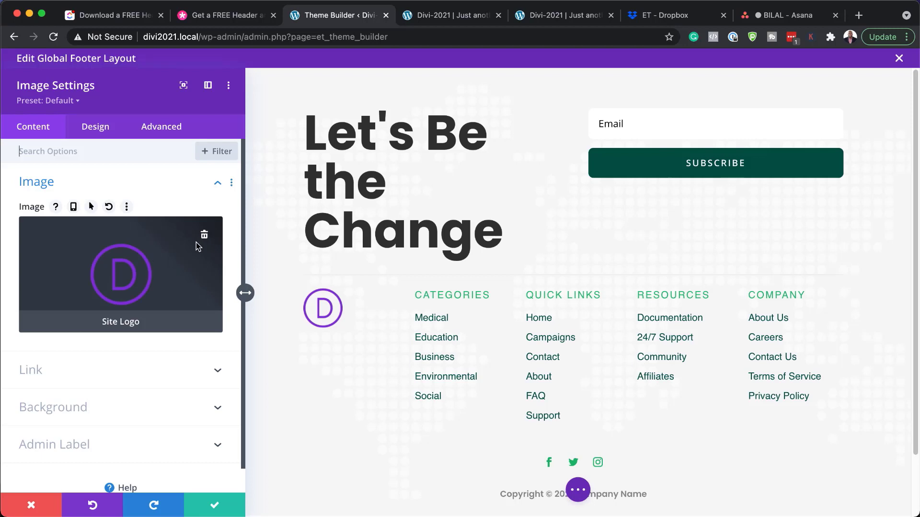
click(215, 507)
scroll(297, 429, down, 1)
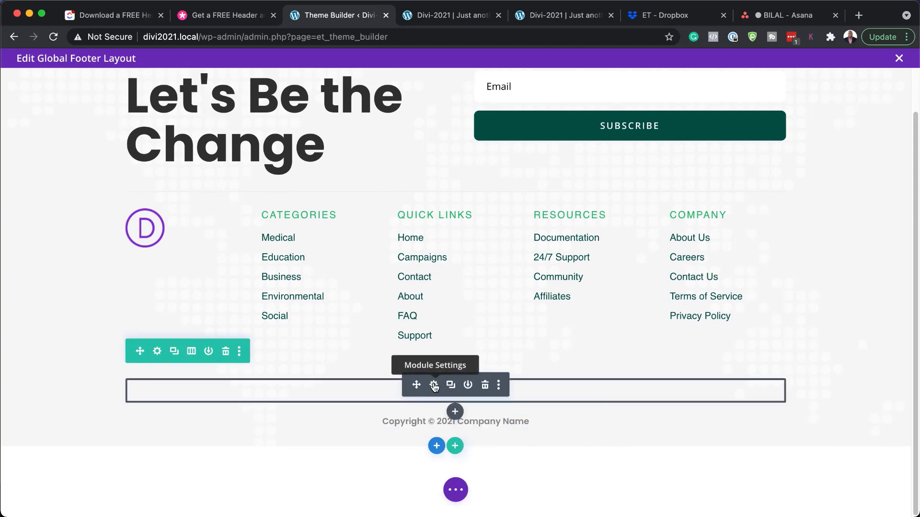
scroll(310, 406, up, 1)
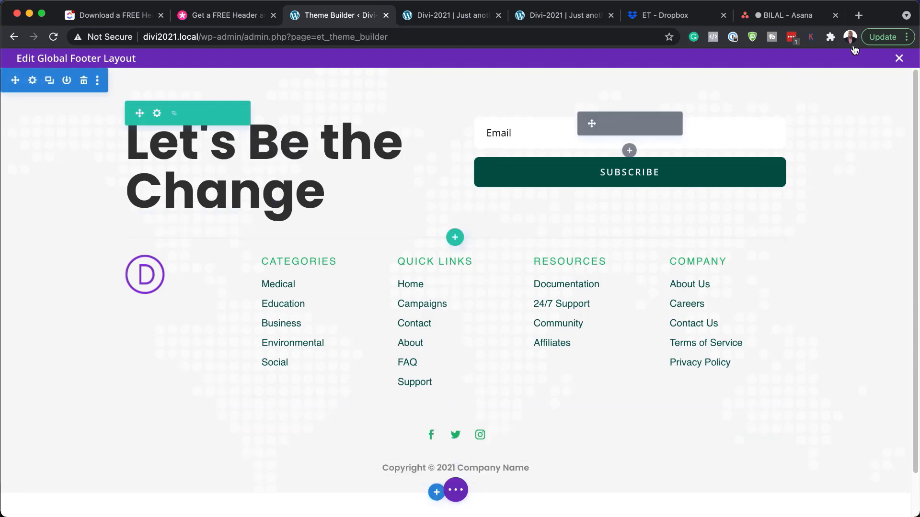
click(898, 59)
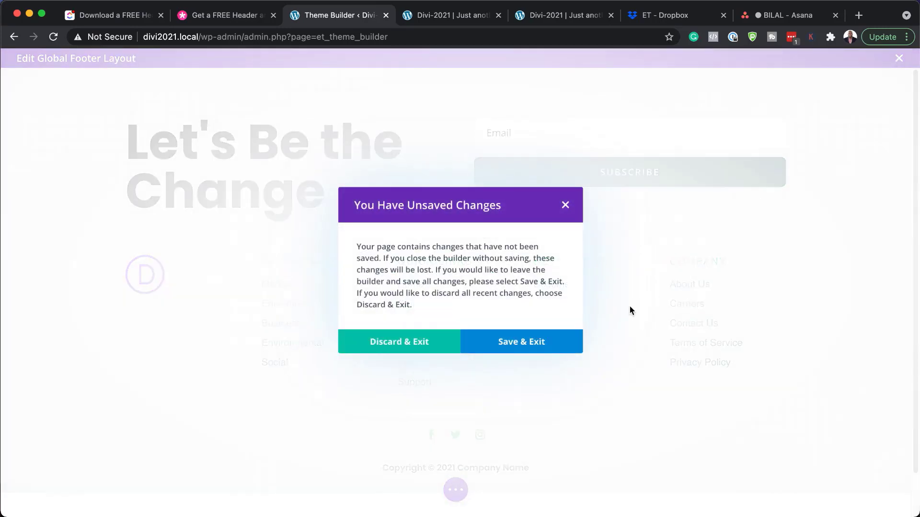
- Discard the unsaved changes and scroll to the footer on the Divi-2021 homepage
click(411, 341)
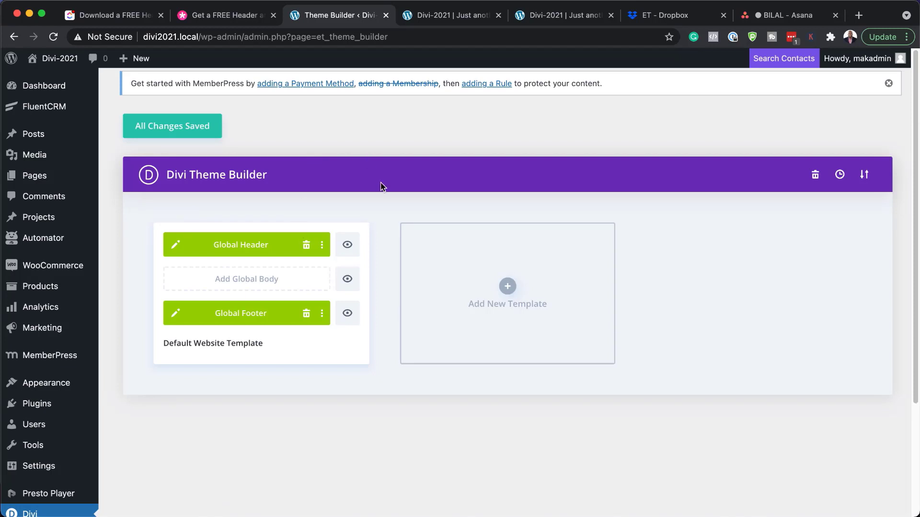
click(459, 15)
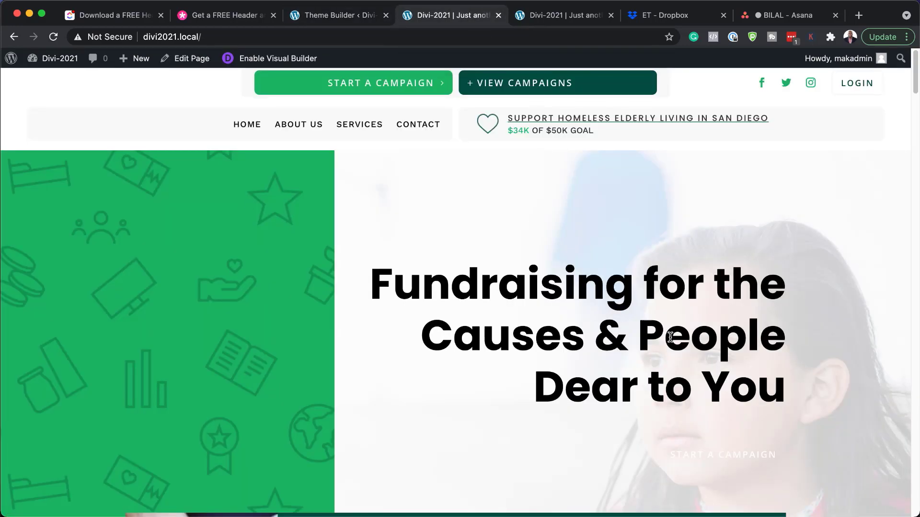
scroll(854, 246, down, 15)
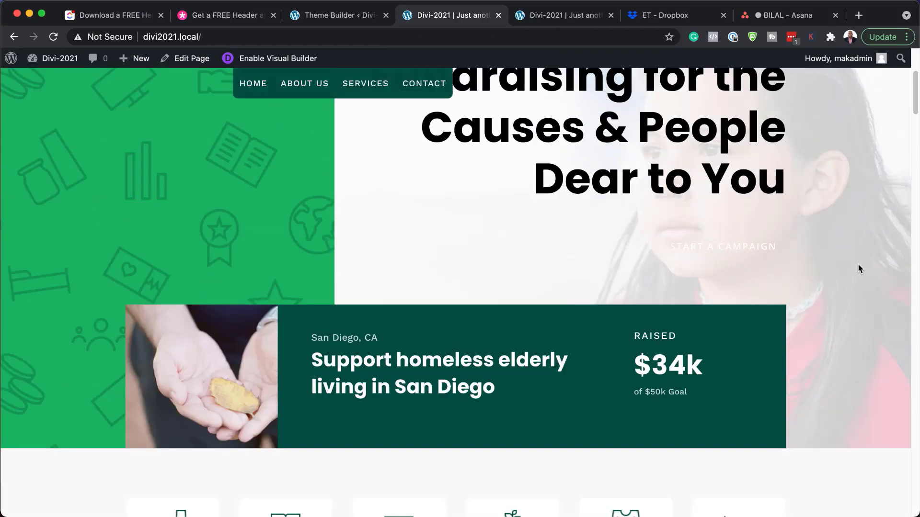
scroll(859, 269, down, 20)
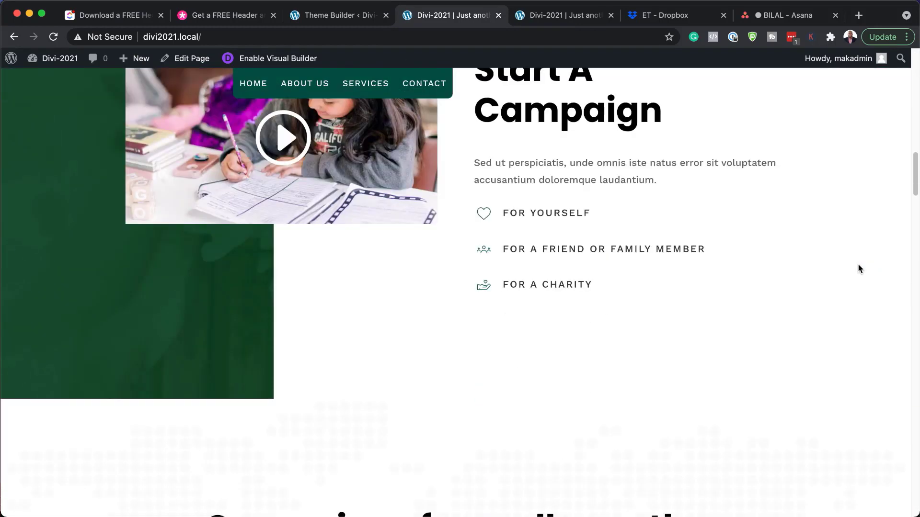
scroll(859, 269, down, 20)
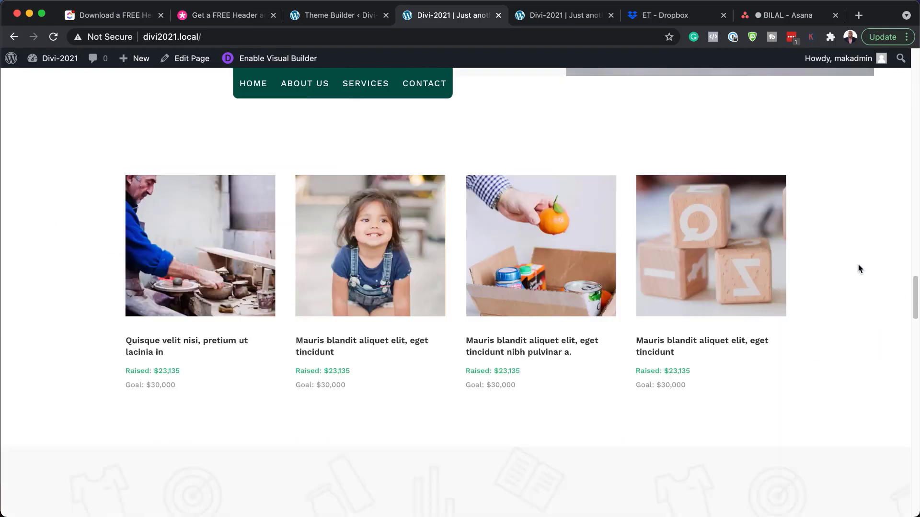
scroll(859, 269, down, 15)
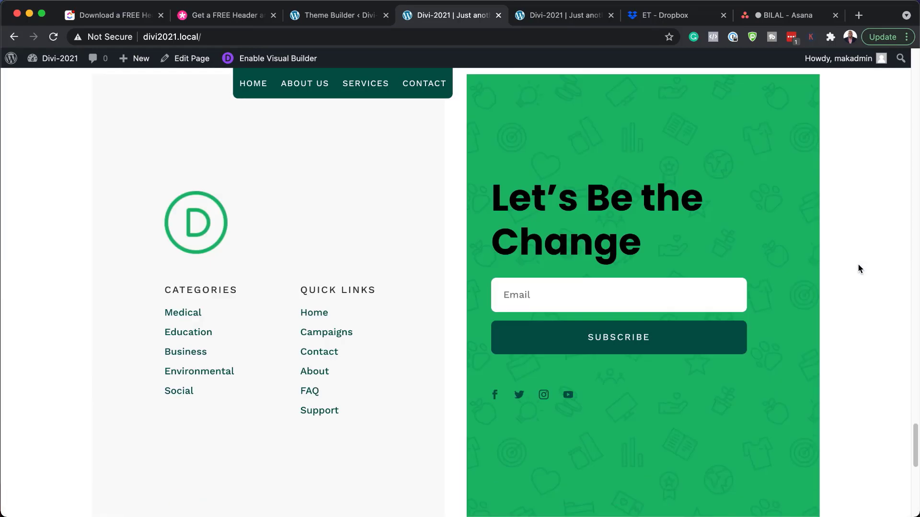